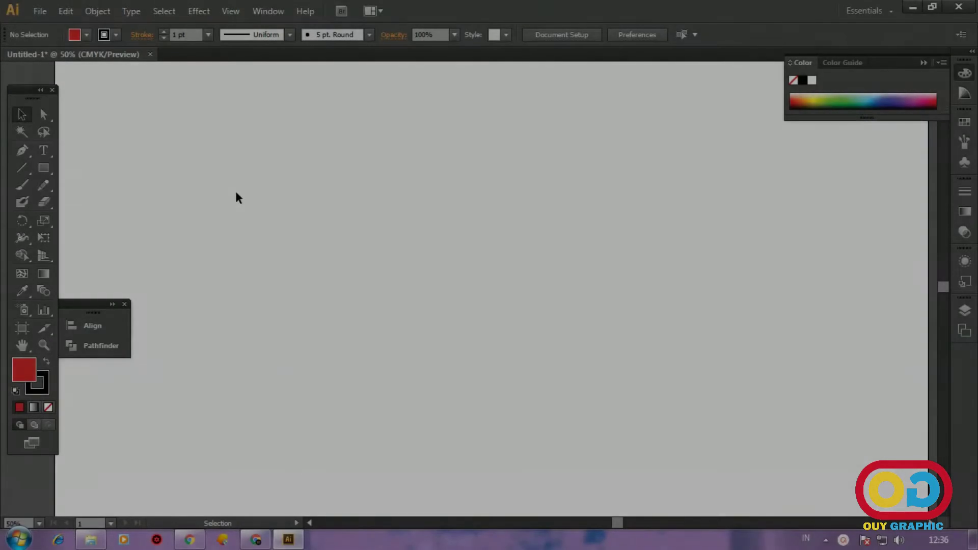
Show the grid across the blank Untitled-1 artboard, with the Pen tool active
{"action": "left_click", "coordinate": [233, 12]}
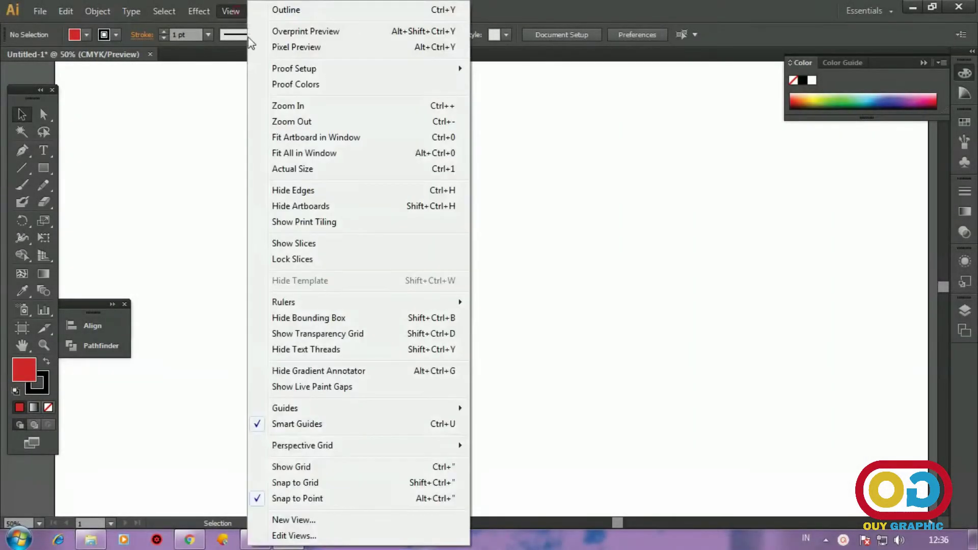
{"action": "left_click", "coordinate": [296, 466]}
{"action": "left_click", "coordinate": [23, 151]}
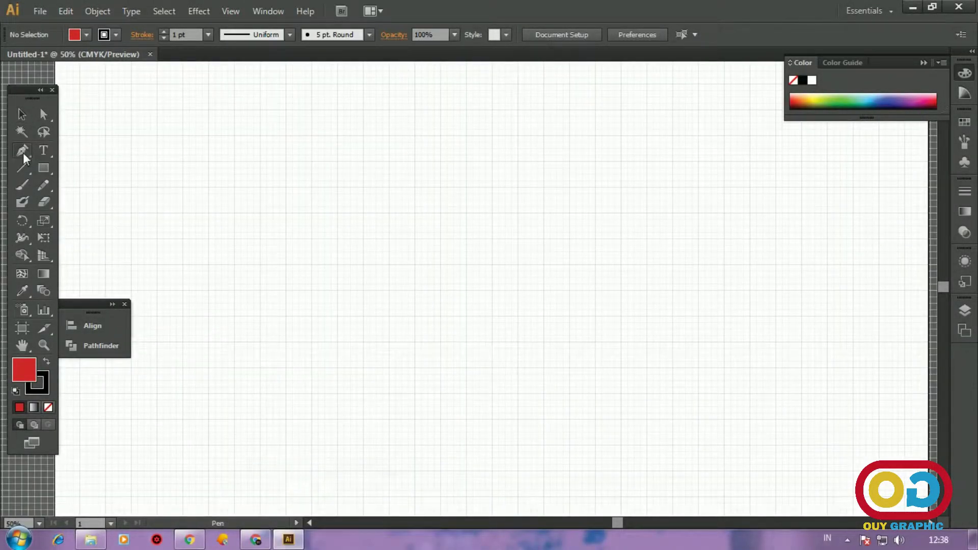
Pen a closed, red-filled apple outline from curved points, redoing a misplaced bottom point
{"action": "left_click", "coordinate": [465, 160]}
{"action": "left_click_drag", "start_coordinate": [424, 154], "coordinate": [391, 145]}
{"action": "left_click_drag", "start_coordinate": [336, 199], "coordinate": [324, 242]}
{"action": "left_click_drag", "start_coordinate": [357, 320], "coordinate": [371, 348]}
{"action": "left_click_drag", "start_coordinate": [431, 378], "coordinate": [449, 378]}
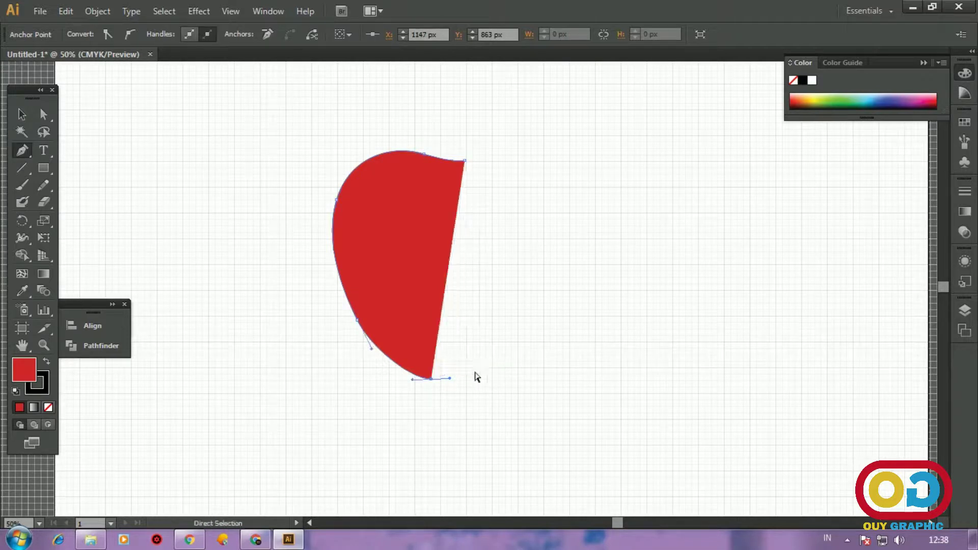
{"action": "key", "text": "ctrl+z"}
{"action": "mouse_move", "coordinate": [449, 359]}
{"action": "left_mouse_down"}
{"action": "mouse_move", "coordinate": [456, 351]}
{"action": "mouse_move", "coordinate": [507, 361]}
{"action": "left_mouse_up"}
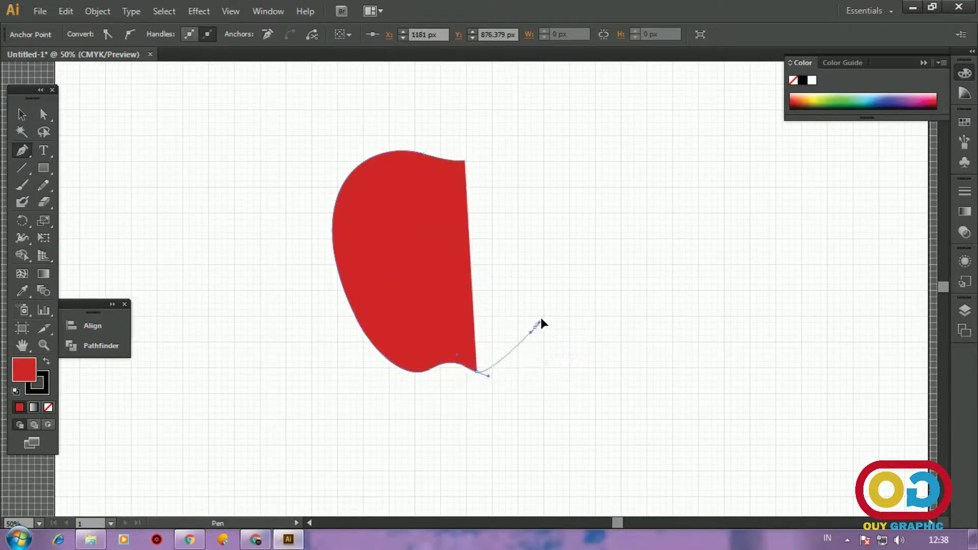
{"action": "left_click_drag", "start_coordinate": [551, 301], "coordinate": [552, 297]}
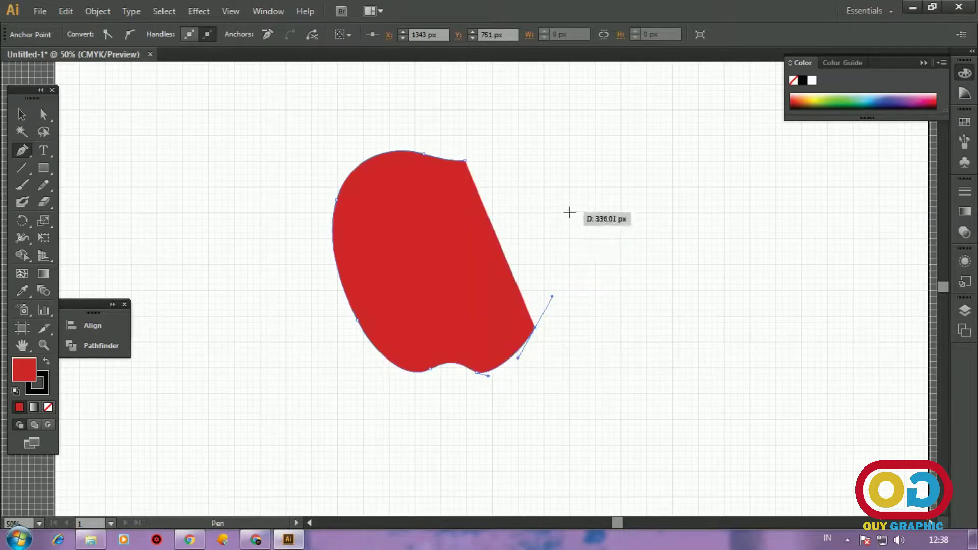
{"action": "left_click_drag", "start_coordinate": [567, 200], "coordinate": [561, 168]}
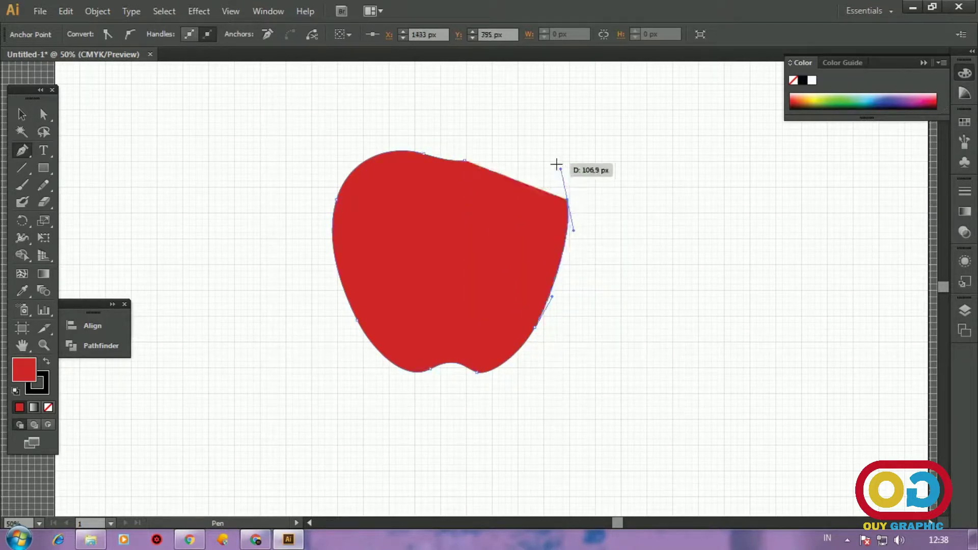
{"action": "left_click_drag", "start_coordinate": [464, 160], "coordinate": [393, 174]}
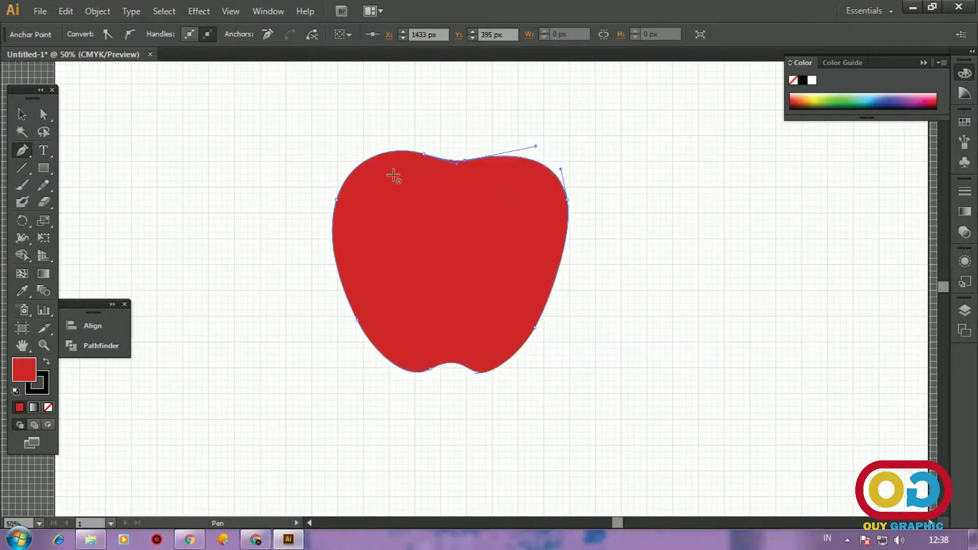
{"action": "left_click", "coordinate": [22, 115]}
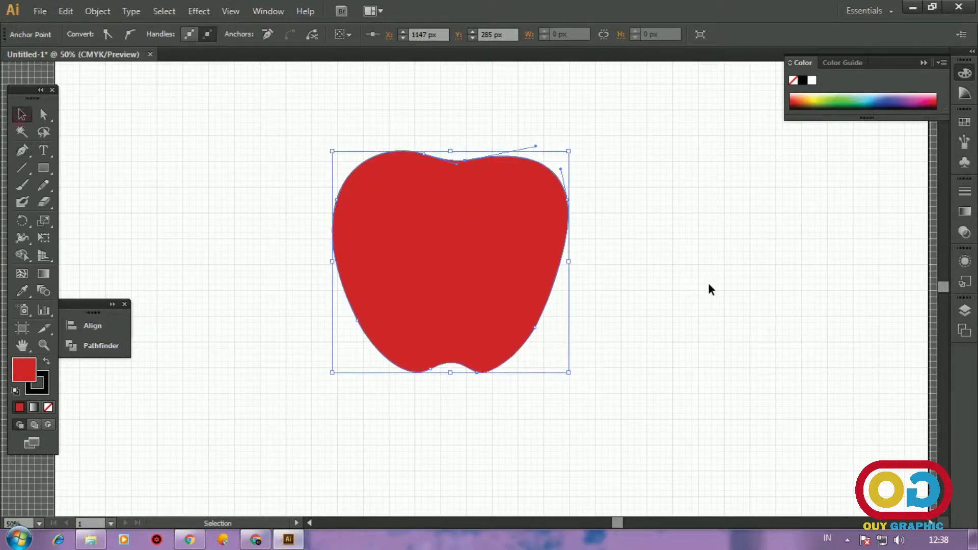
Reshape the apple's right side curve and bottom anchor handle with Direct Selection
{"action": "left_click", "coordinate": [711, 290]}
{"action": "left_click", "coordinate": [49, 119]}
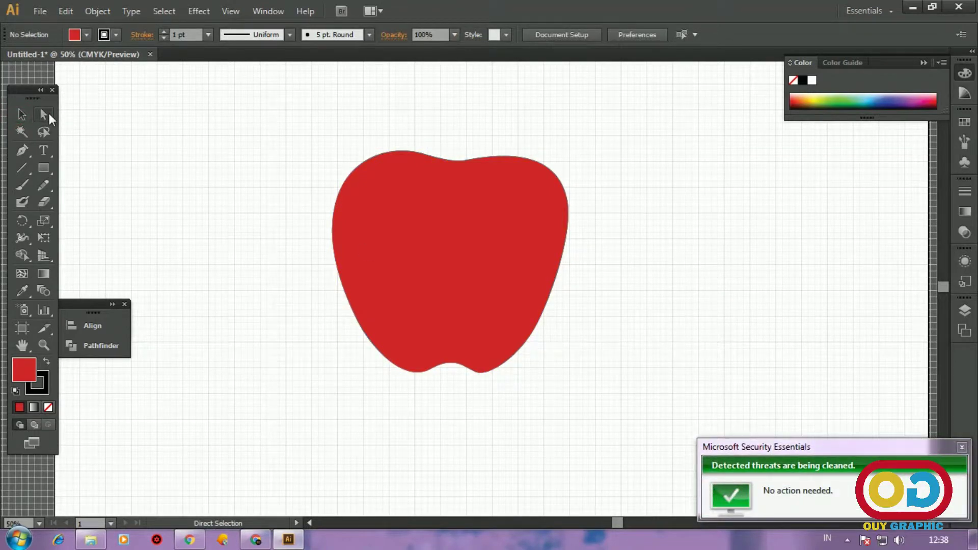
{"action": "left_click", "coordinate": [542, 322]}
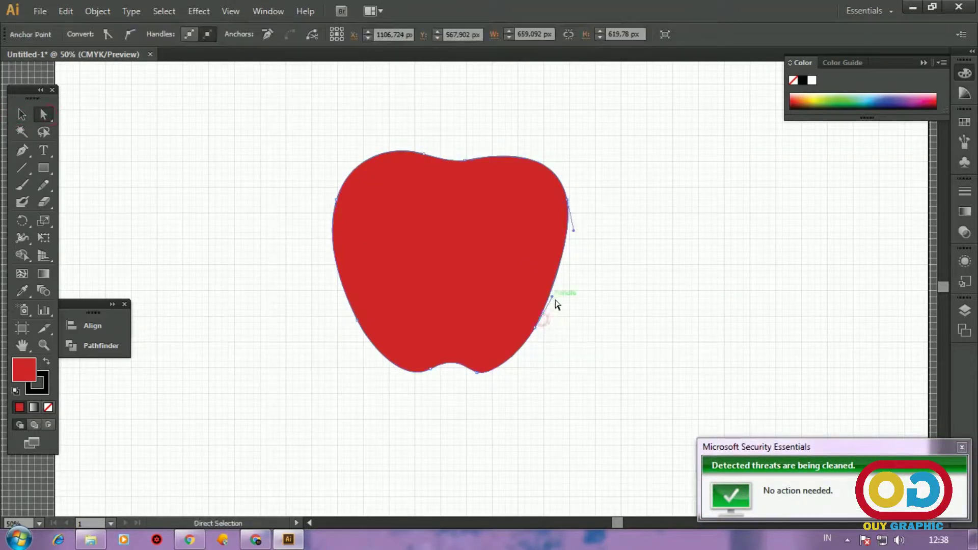
{"action": "left_click_drag", "start_coordinate": [556, 294], "coordinate": [560, 295]}
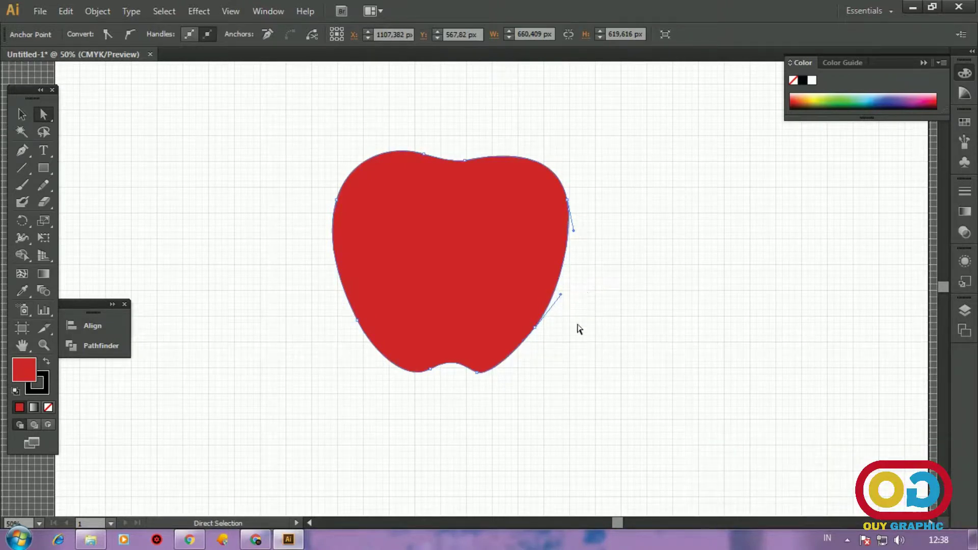
{"action": "left_click", "coordinate": [484, 376]}
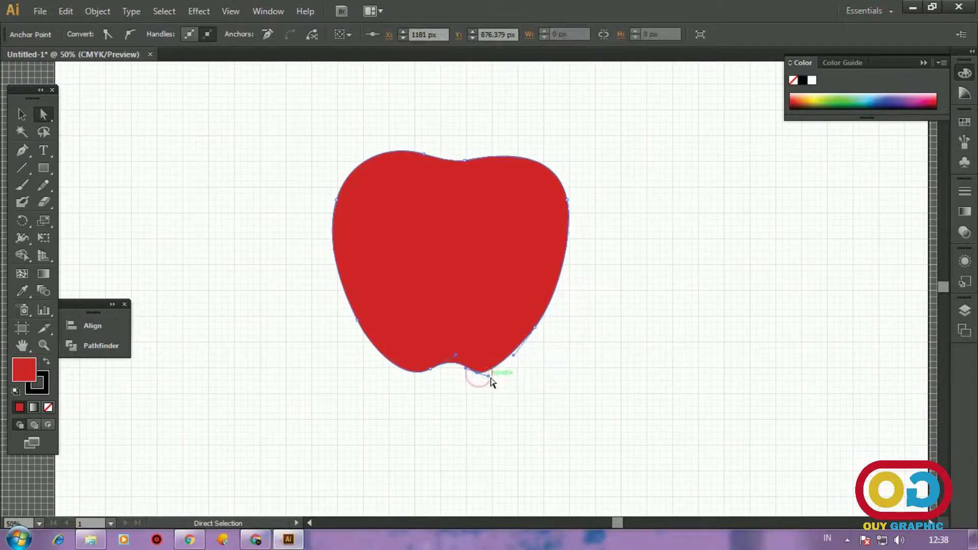
{"action": "left_click_drag", "start_coordinate": [488, 376], "coordinate": [498, 379]}
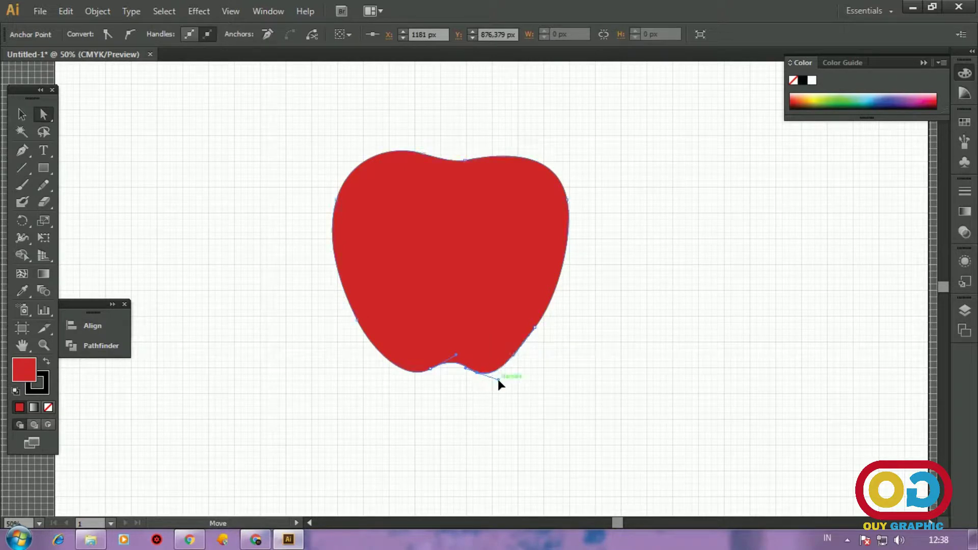
Zoom in to smooth the apple's lower right curve, then zoom out and recentre
{"action": "key", "text": "ctrl+plus"}
{"action": "key", "text": "ctrl+plus"}
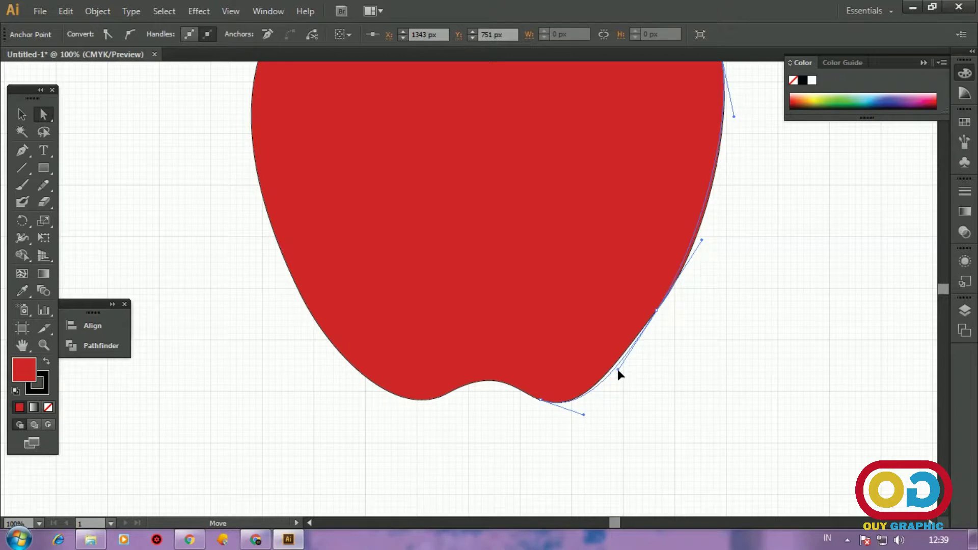
{"action": "left_click_drag", "start_coordinate": [616, 368], "coordinate": [618, 369]}
{"action": "left_click", "coordinate": [678, 369]}
{"action": "key", "text": "ctrl+minus"}
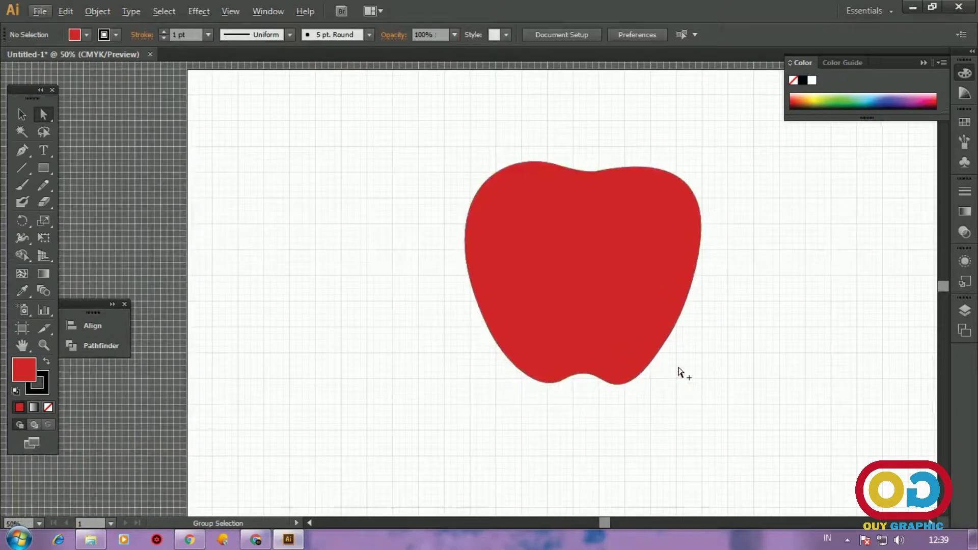
{"action": "left_click_drag", "start_coordinate": [707, 349], "coordinate": [676, 360]}
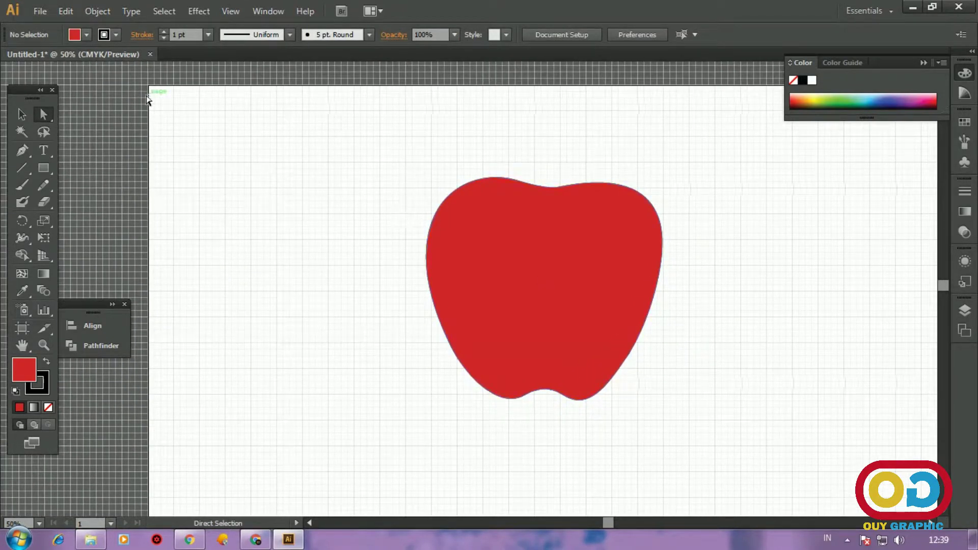
Copy the apple, Paste in Front, and move the copy to the right
{"action": "left_click", "coordinate": [567, 278]}
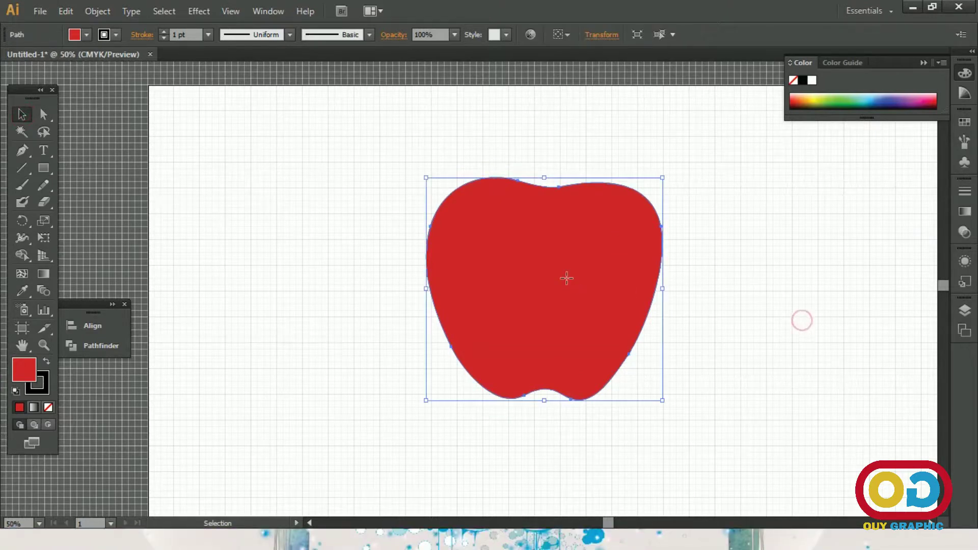
{"action": "left_click", "coordinate": [66, 12]}
{"action": "left_click", "coordinate": [98, 80]}
{"action": "left_click", "coordinate": [67, 12]}
{"action": "left_click", "coordinate": [113, 111]}
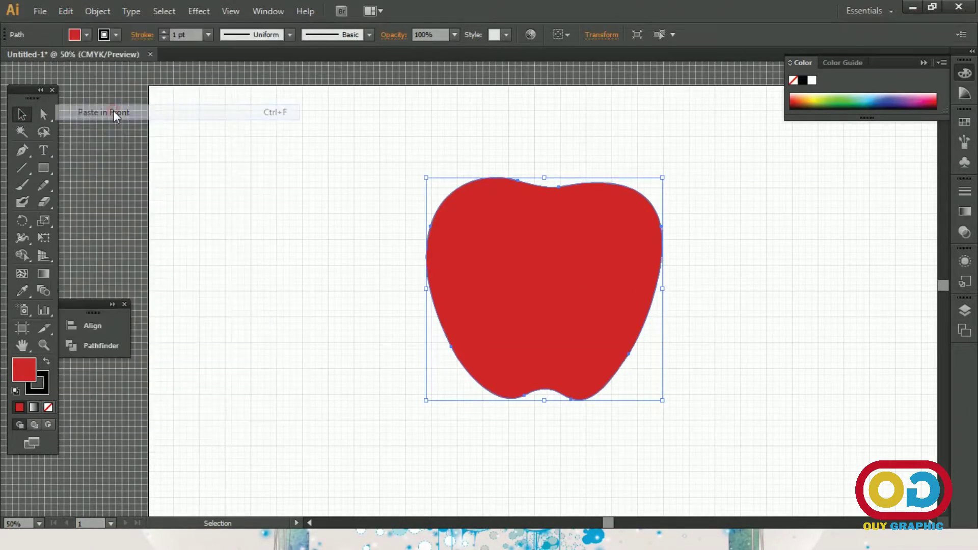
{"action": "left_click_drag", "start_coordinate": [531, 256], "coordinate": [784, 260]}
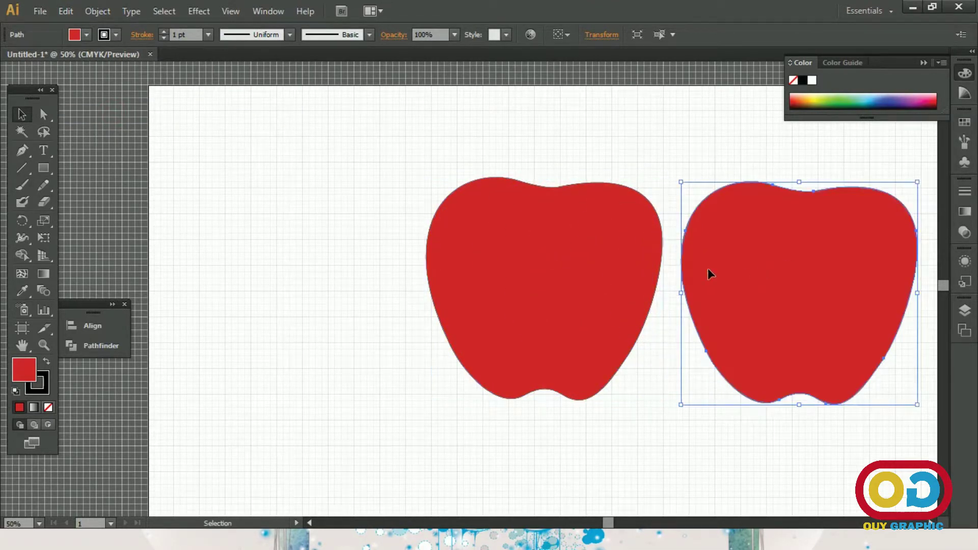
Fill the copied apple with a deep, saturated green
{"action": "double_click", "coordinate": [32, 368]}
{"action": "left_click_drag", "start_coordinate": [823, 402], "coordinate": [820, 406]}
{"action": "left_click", "coordinate": [773, 323]}
{"action": "left_click_drag", "start_coordinate": [773, 323], "coordinate": [782, 332]}
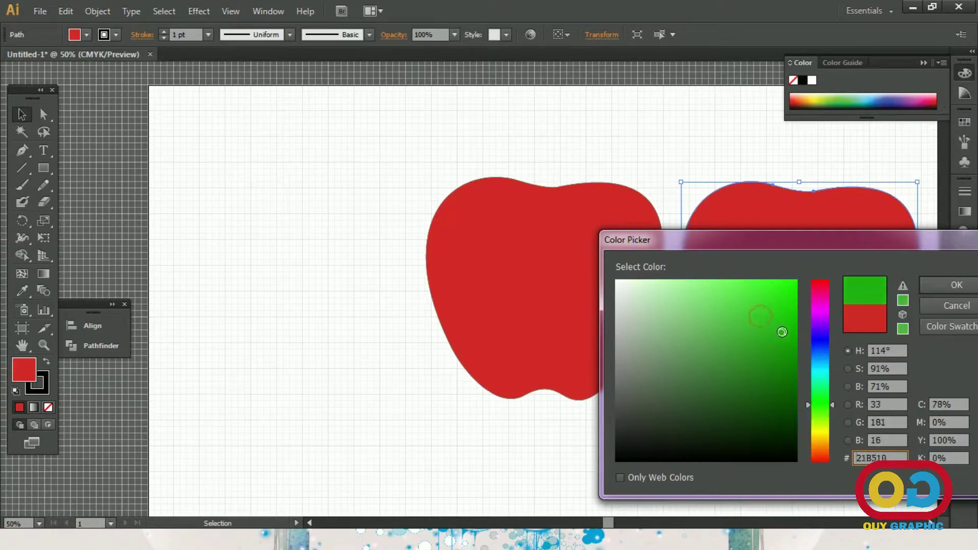
{"action": "left_click", "coordinate": [940, 287]}
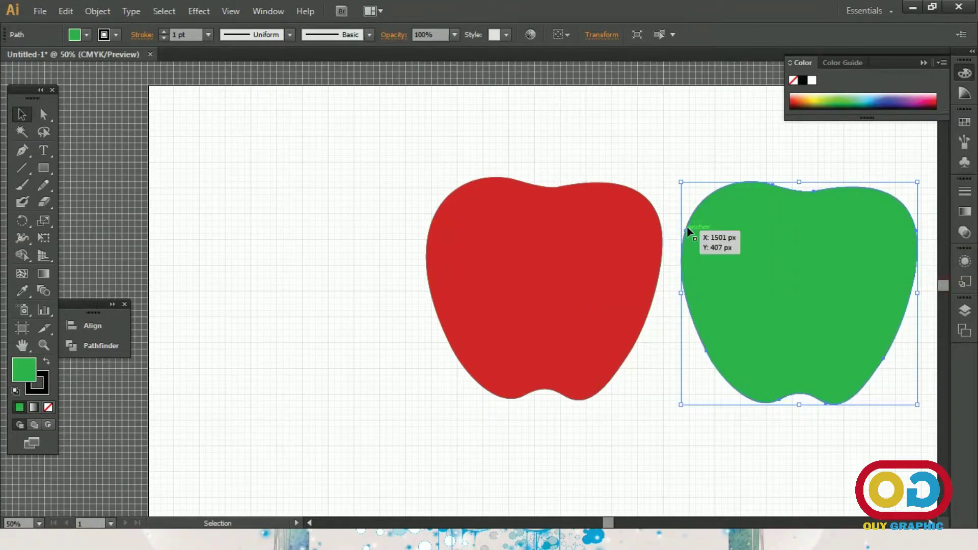
Move both apples lower on the artboard and shrink the green apple
{"action": "left_click", "coordinate": [683, 164]}
{"action": "left_click_drag", "start_coordinate": [673, 312], "coordinate": [629, 244]}
{"action": "mouse_move", "coordinate": [561, 211]}
{"action": "left_mouse_down"}
{"action": "mouse_move", "coordinate": [539, 245]}
{"action": "mouse_move", "coordinate": [535, 306]}
{"action": "left_mouse_up"}
{"action": "left_click_drag", "start_coordinate": [789, 212], "coordinate": [789, 306]}
{"action": "left_click_drag", "start_coordinate": [873, 202], "coordinate": [840, 237]}
{"action": "left_click", "coordinate": [728, 207]}
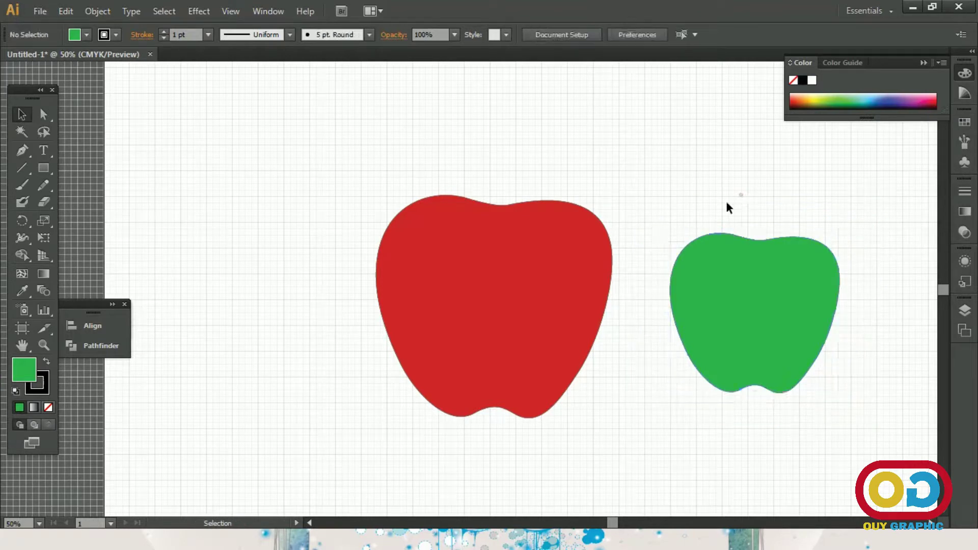
Tilt the red apple slightly and overlap a slightly enlarged green apple onto its right side
{"action": "left_click", "coordinate": [543, 280]}
{"action": "left_click_drag", "start_coordinate": [619, 191], "coordinate": [628, 204]}
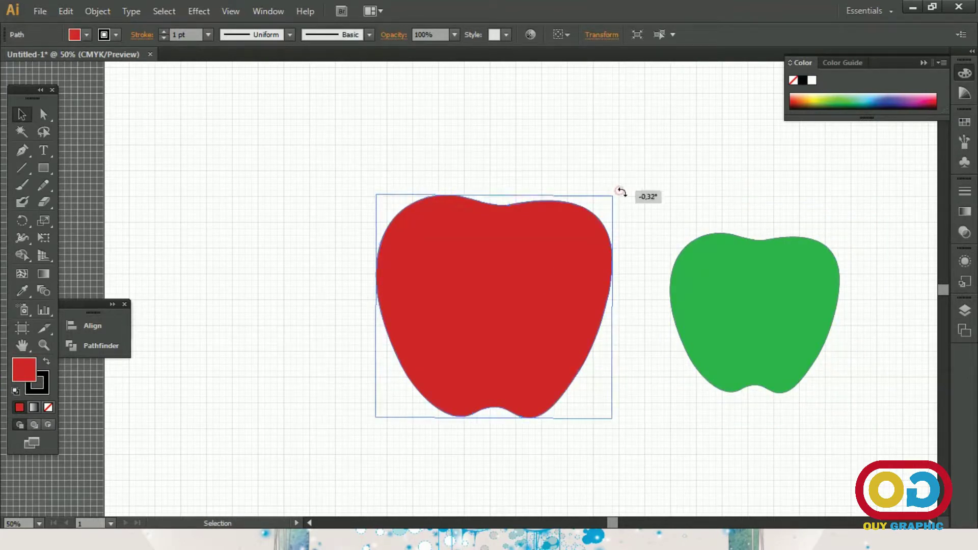
{"action": "left_click_drag", "start_coordinate": [733, 275], "coordinate": [656, 282]}
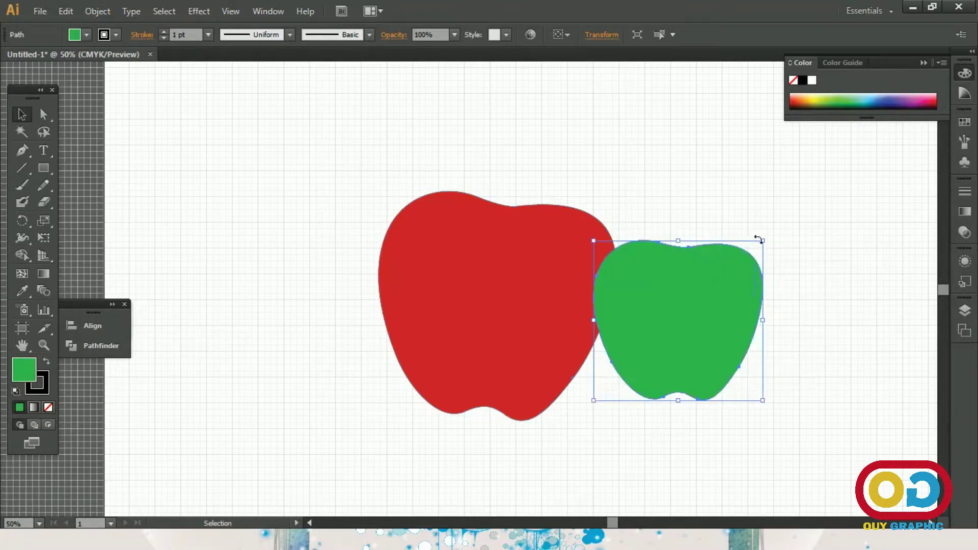
{"action": "left_click_drag", "start_coordinate": [762, 241], "coordinate": [770, 233]}
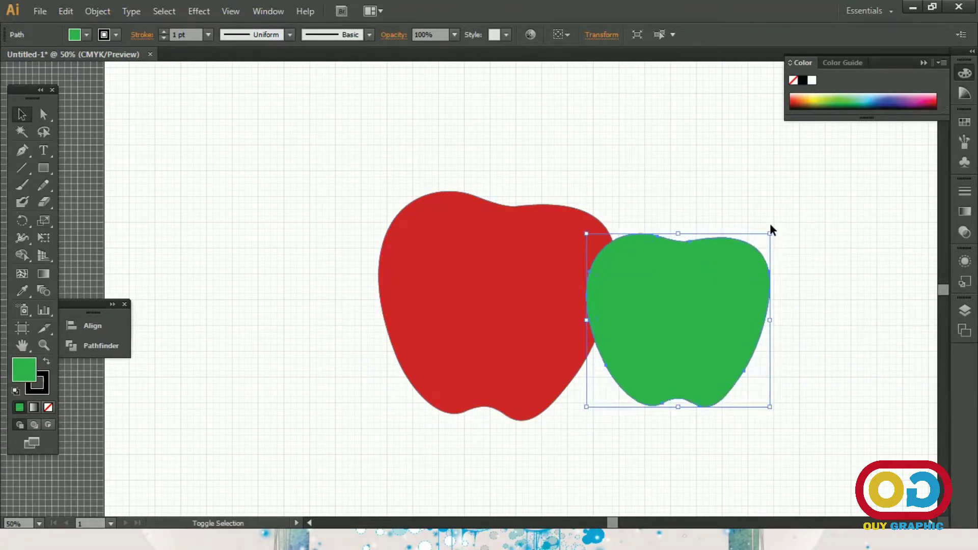
Resize the green apple slightly, tilt it counter-clockwise and nudge it up
{"action": "left_click_drag", "start_coordinate": [778, 232], "coordinate": [771, 223]}
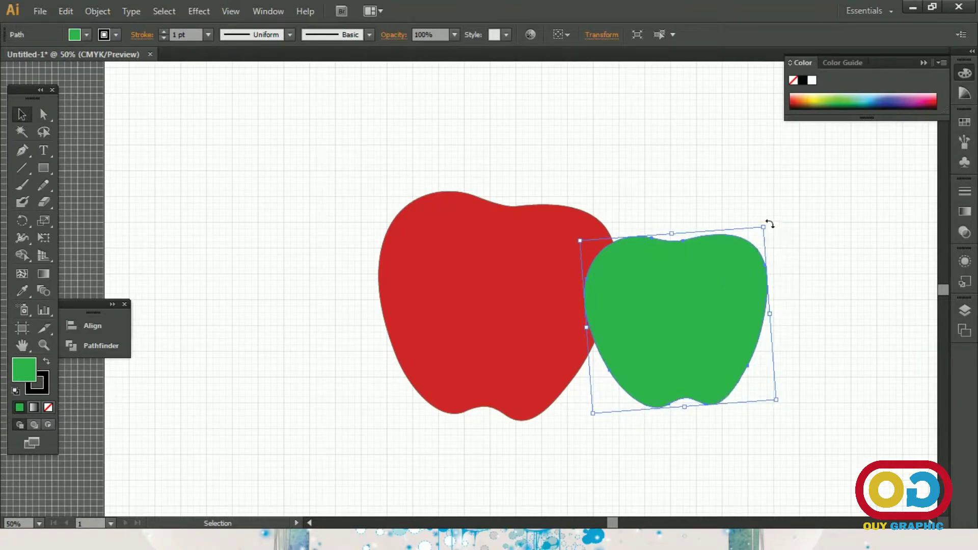
{"action": "key", "text": "ctrl+z"}
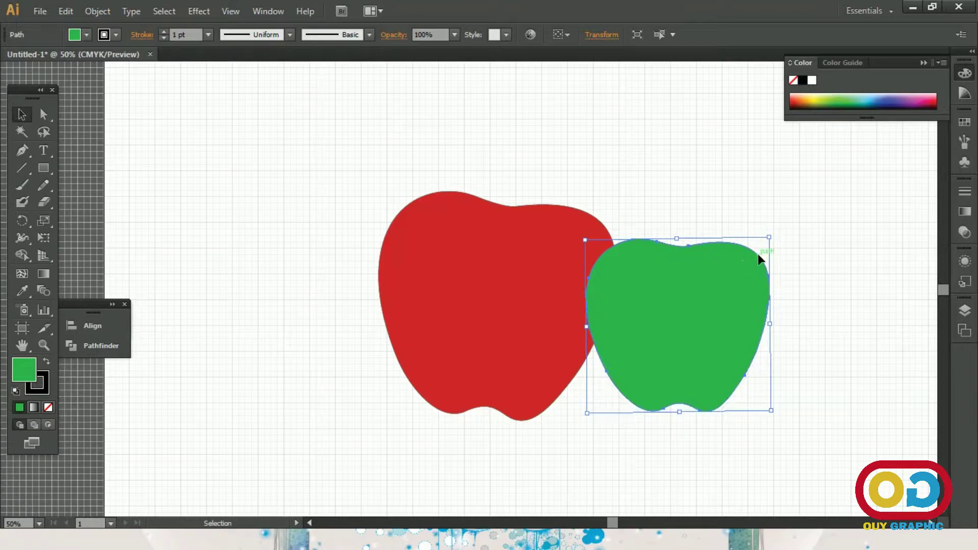
{"action": "left_click_drag", "start_coordinate": [770, 237], "coordinate": [769, 225]}
{"action": "left_click_drag", "start_coordinate": [705, 292], "coordinate": [709, 286]}
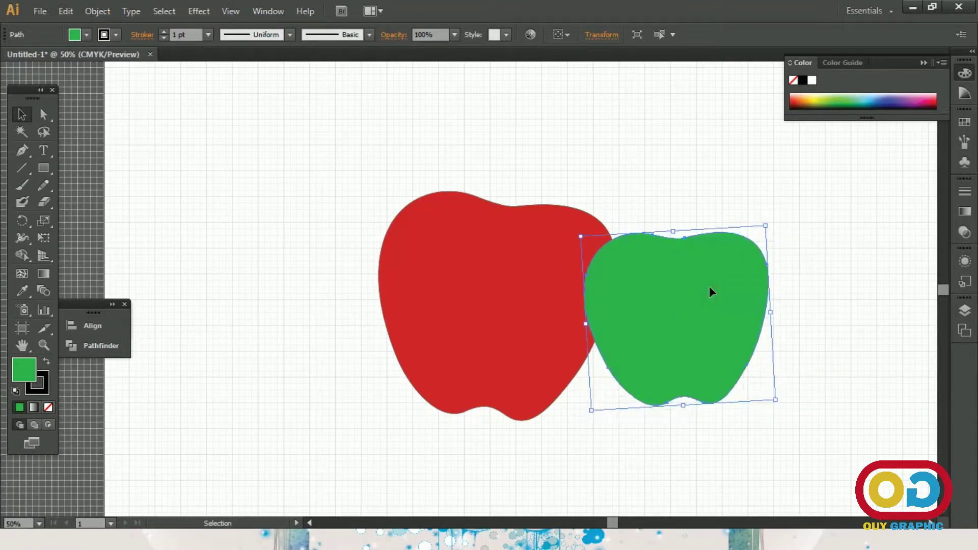
Apply Pathfinder Exclude to both apples to cut out their overlap
{"action": "left_click", "coordinate": [830, 286]}
{"action": "left_click", "coordinate": [695, 294]}
{"action": "left_click", "coordinate": [478, 277], "text": "shift"}
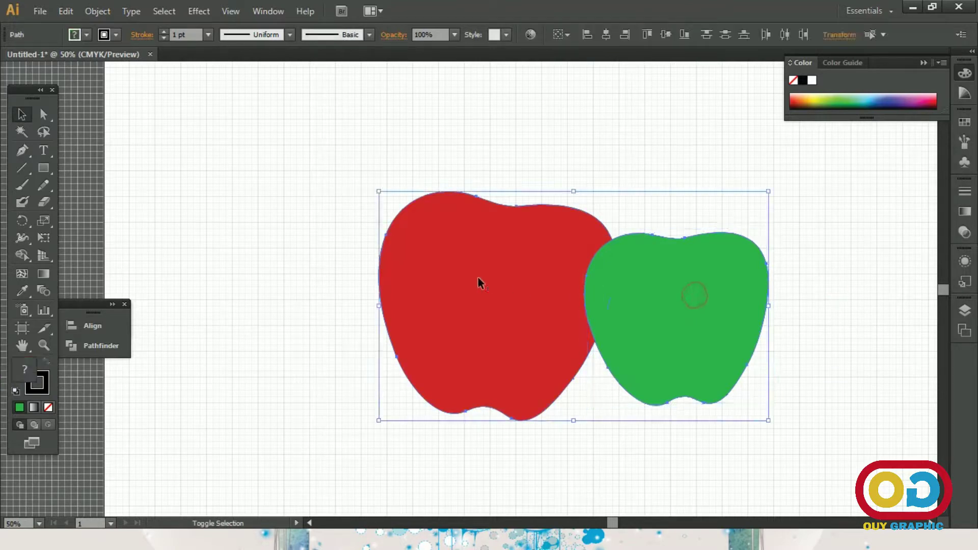
{"action": "left_click", "coordinate": [115, 349]}
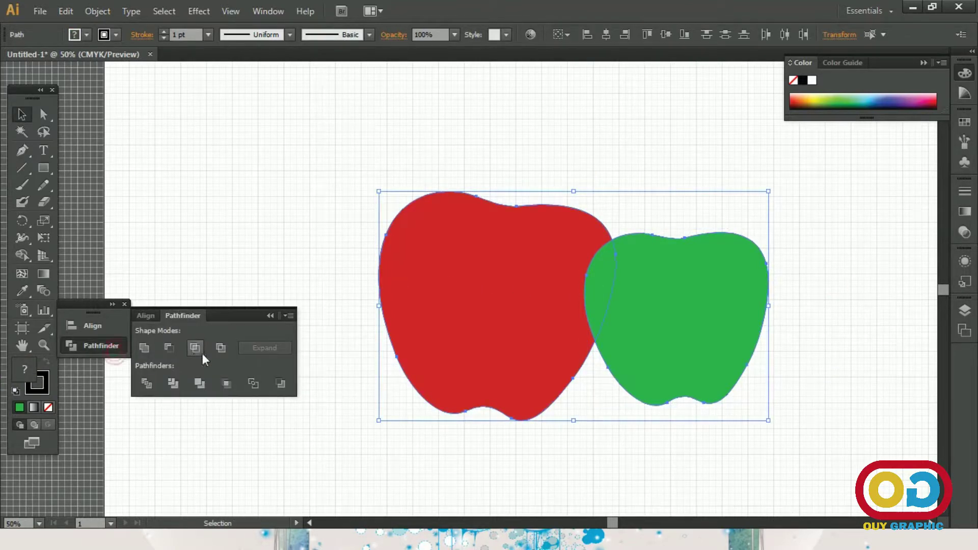
{"action": "left_click", "coordinate": [217, 350]}
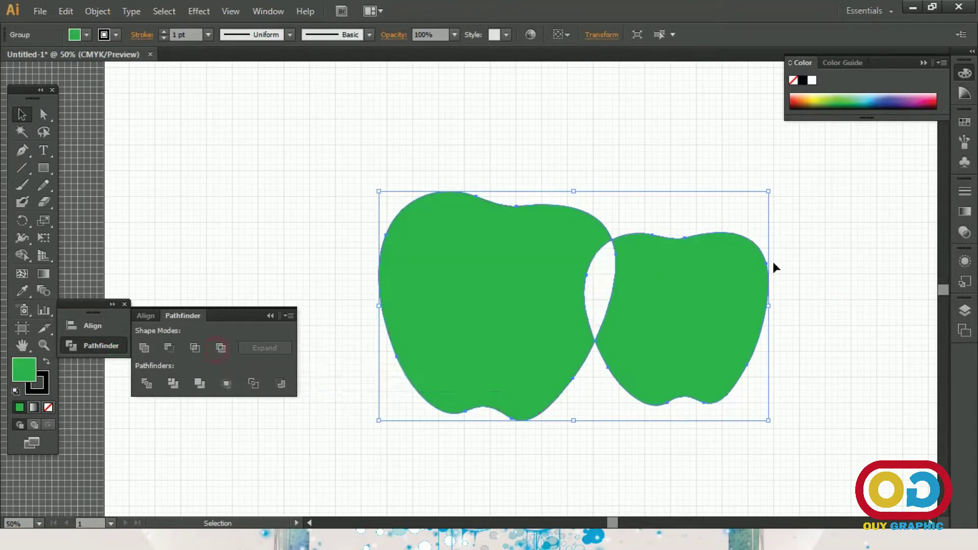
{"action": "left_click", "coordinate": [811, 252]}
{"action": "left_click", "coordinate": [268, 315]}
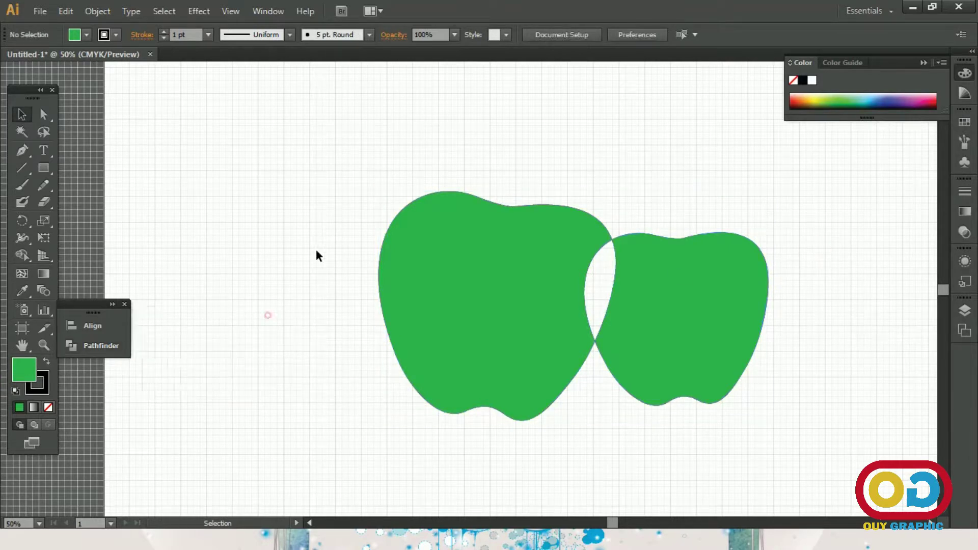
Ungroup the combined shape into separate apples and select only the left one
{"action": "left_click", "coordinate": [541, 224]}
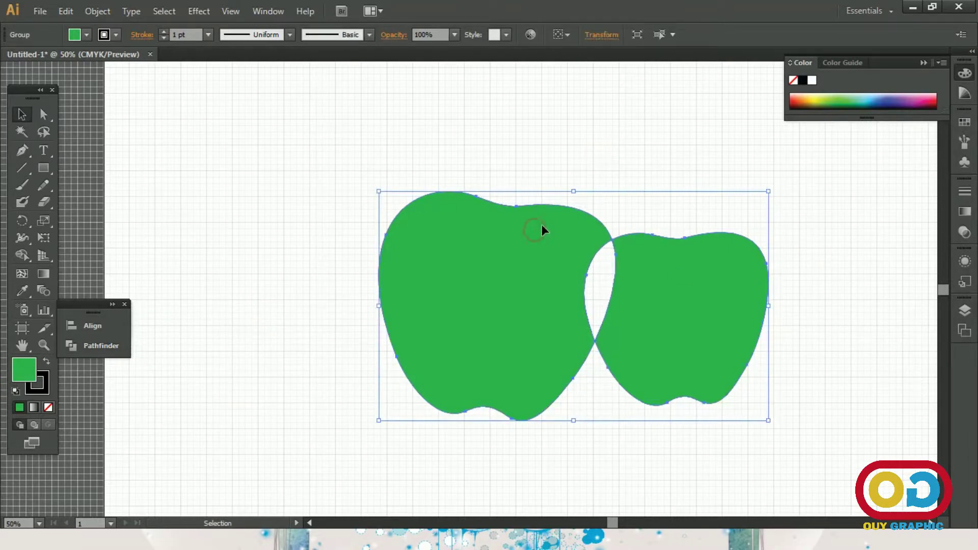
{"action": "right_click", "coordinate": [544, 229]}
{"action": "left_click", "coordinate": [584, 310]}
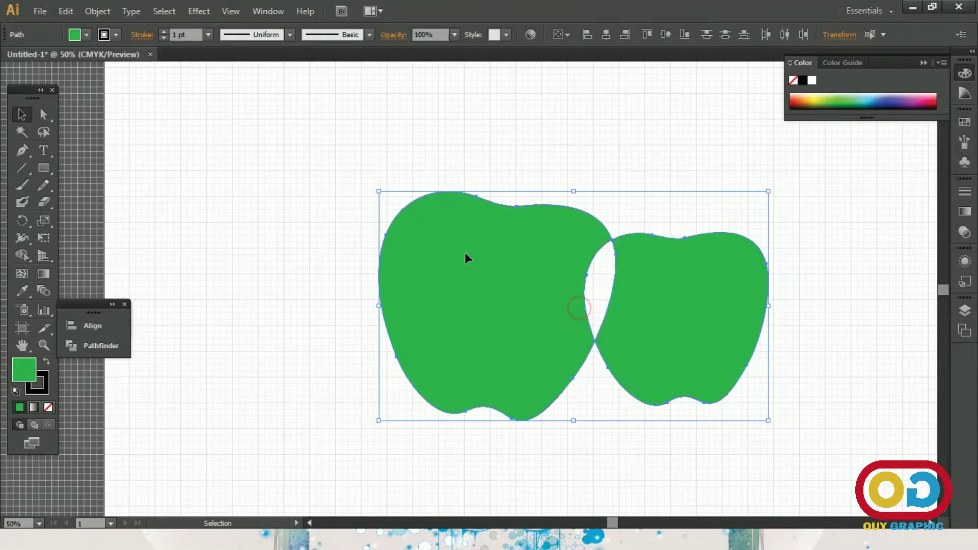
{"action": "left_click", "coordinate": [542, 147]}
{"action": "left_click_drag", "start_coordinate": [542, 147], "coordinate": [487, 255]}
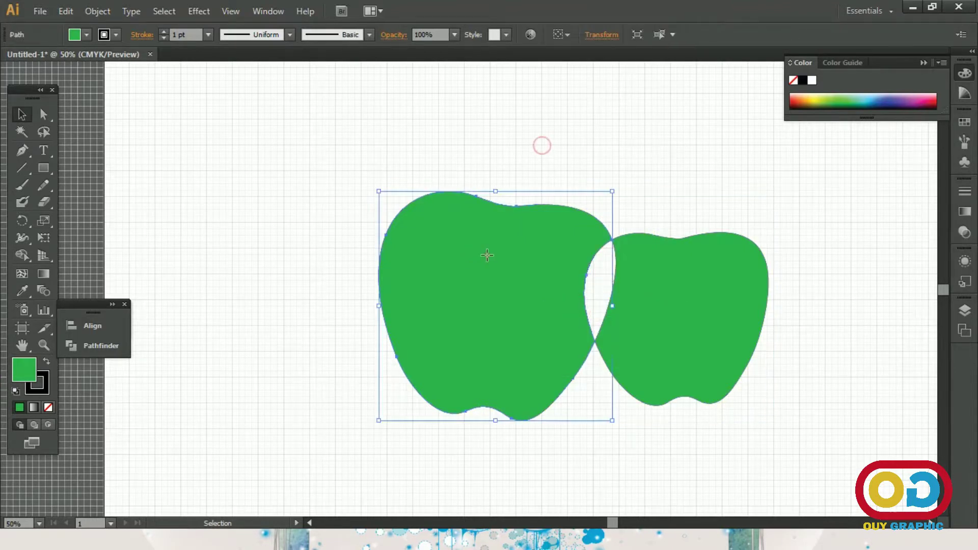
Fill the left apple with bright red (CE0B0B)
{"action": "double_click", "coordinate": [21, 374]}
{"action": "left_click_drag", "start_coordinate": [815, 401], "coordinate": [812, 464]}
{"action": "left_click", "coordinate": [769, 334]}
{"action": "left_click_drag", "start_coordinate": [768, 334], "coordinate": [789, 314]}
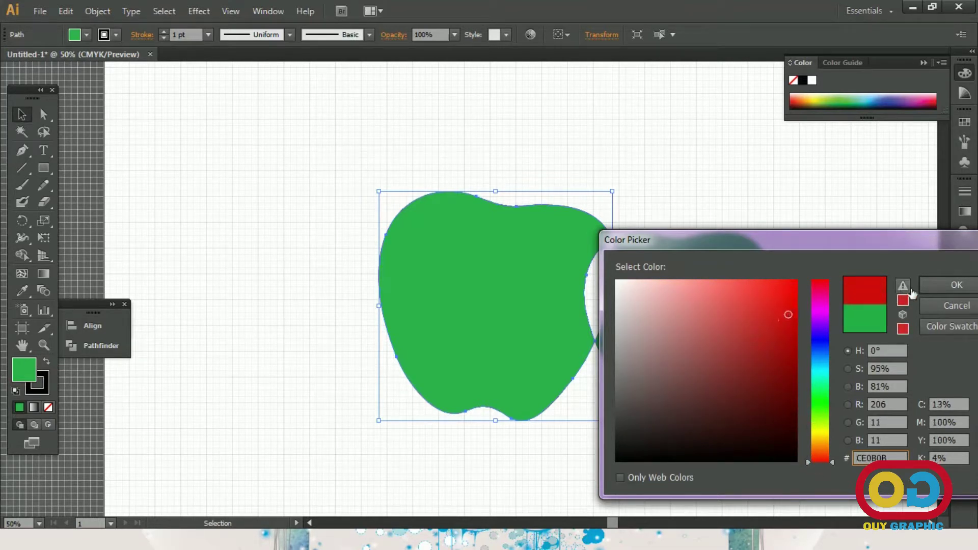
{"action": "left_click", "coordinate": [928, 284]}
Set the stroke of both apples to None
{"action": "left_click", "coordinate": [770, 202]}
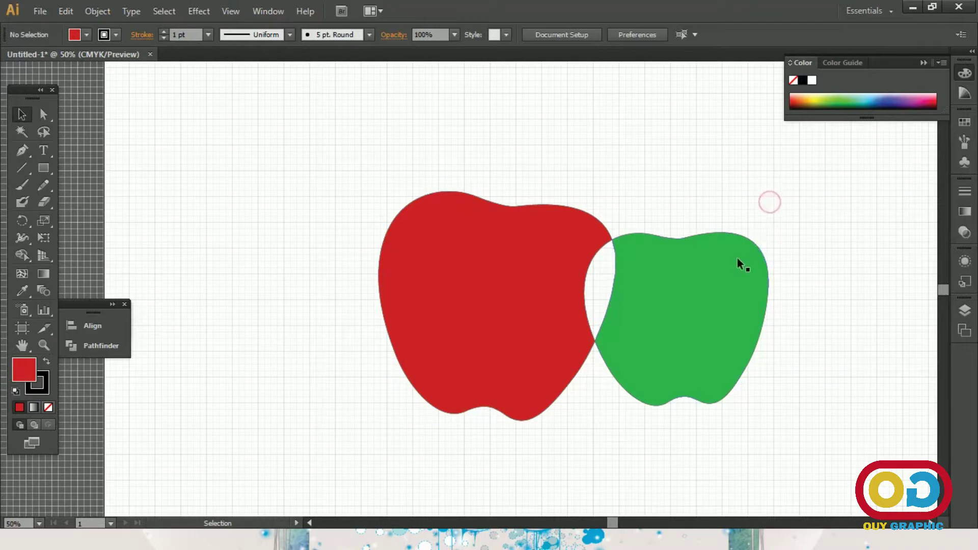
{"action": "left_click", "coordinate": [717, 278]}
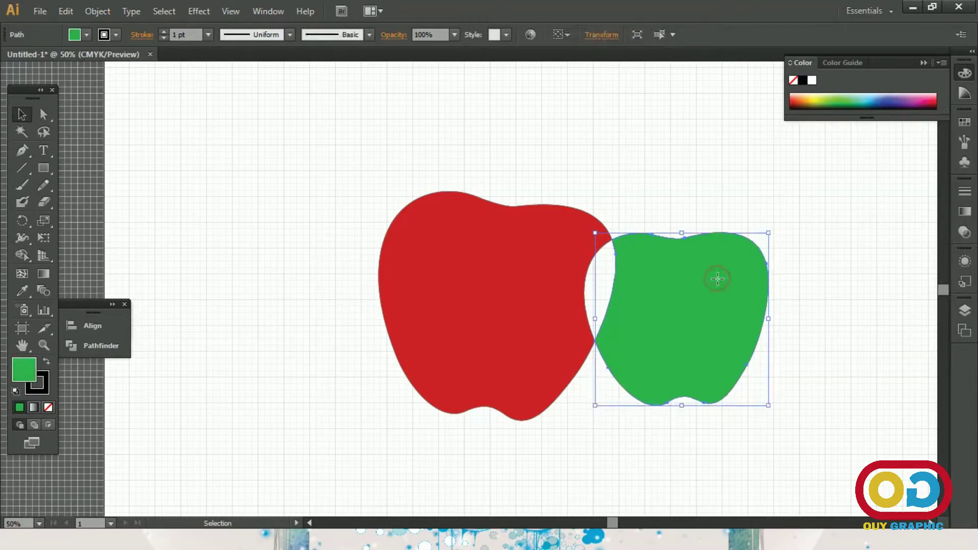
{"action": "left_click", "coordinate": [844, 301]}
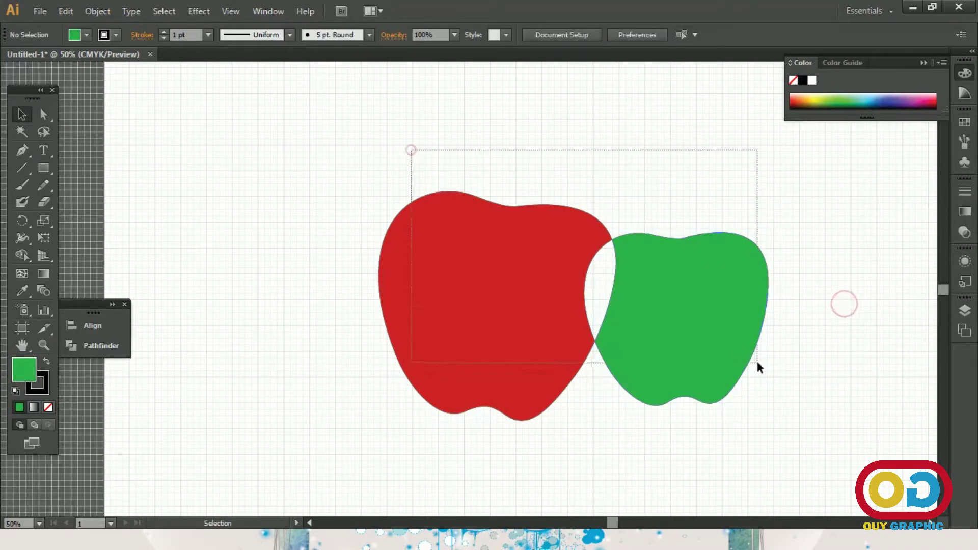
{"action": "left_click_drag", "start_coordinate": [411, 148], "coordinate": [757, 364]}
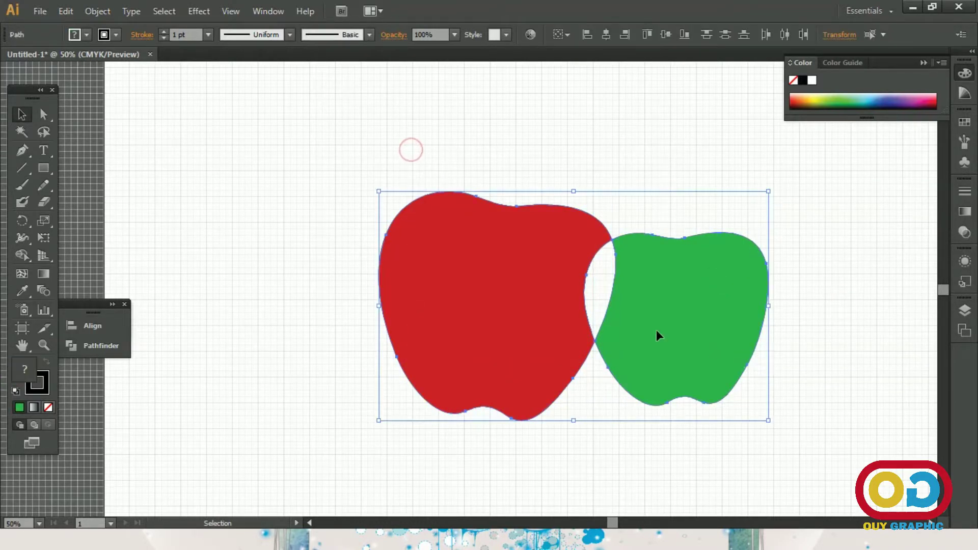
{"action": "left_click", "coordinate": [51, 405]}
{"action": "left_click", "coordinate": [588, 123]}
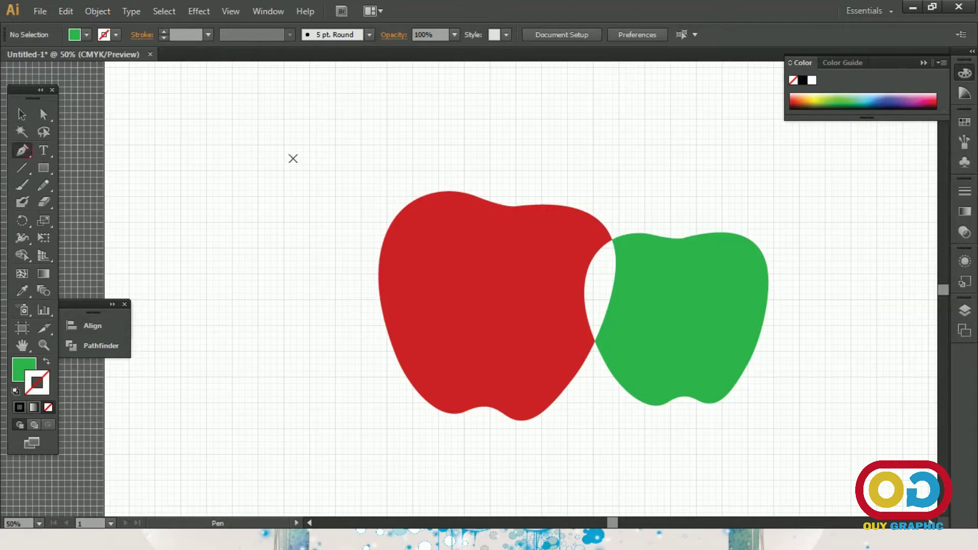
Pen a curved green leaf with sharp tips and an inner vein slit
{"action": "left_click", "coordinate": [258, 196]}
{"action": "left_click_drag", "start_coordinate": [324, 135], "coordinate": [391, 114]}
{"action": "left_click", "coordinate": [325, 135]}
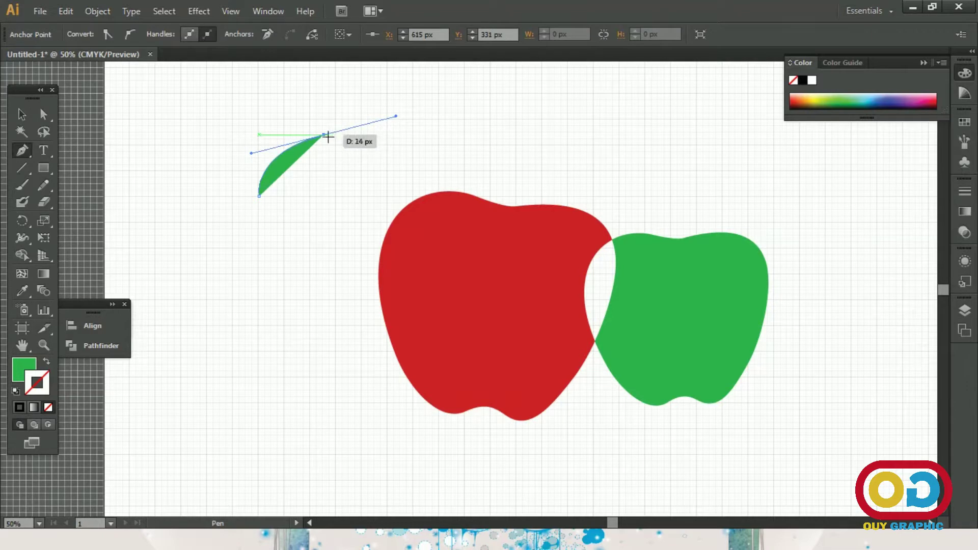
{"action": "left_click", "coordinate": [263, 199]}
{"action": "left_click_drag", "start_coordinate": [263, 199], "coordinate": [210, 189]}
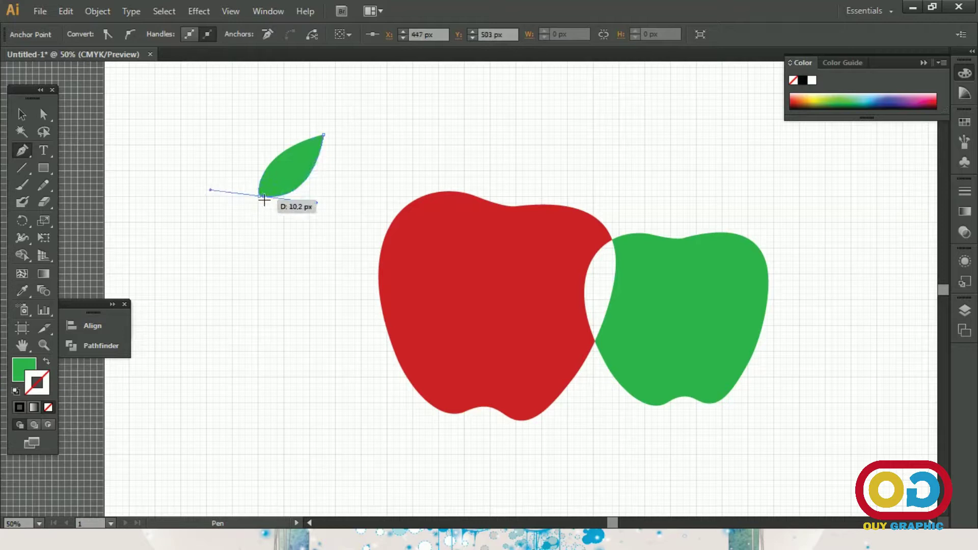
{"action": "scroll", "coordinate": [261, 197], "scroll_direction": "up", "scroll_amount": 2, "text": "alt"}
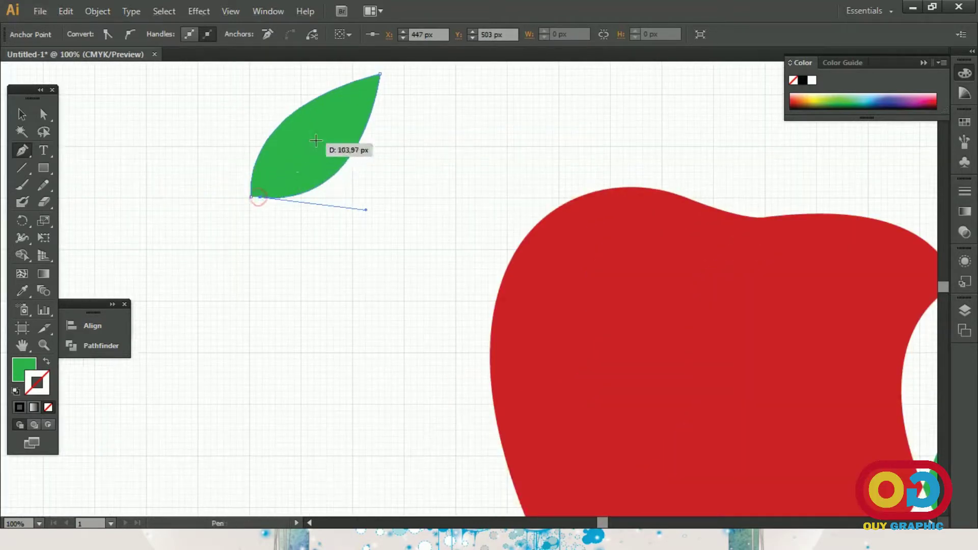
{"action": "left_click", "coordinate": [355, 82], "text": "ctrl"}
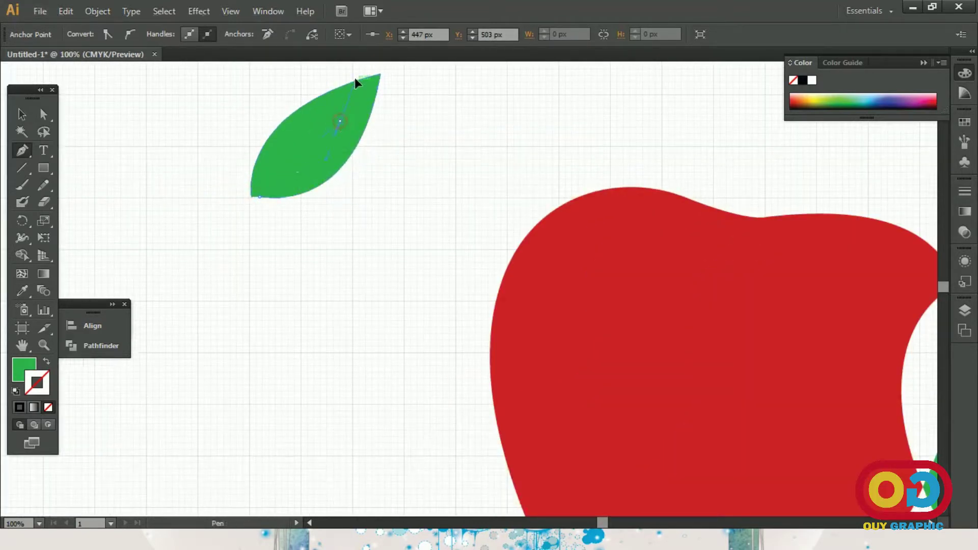
{"action": "left_click", "coordinate": [339, 122]}
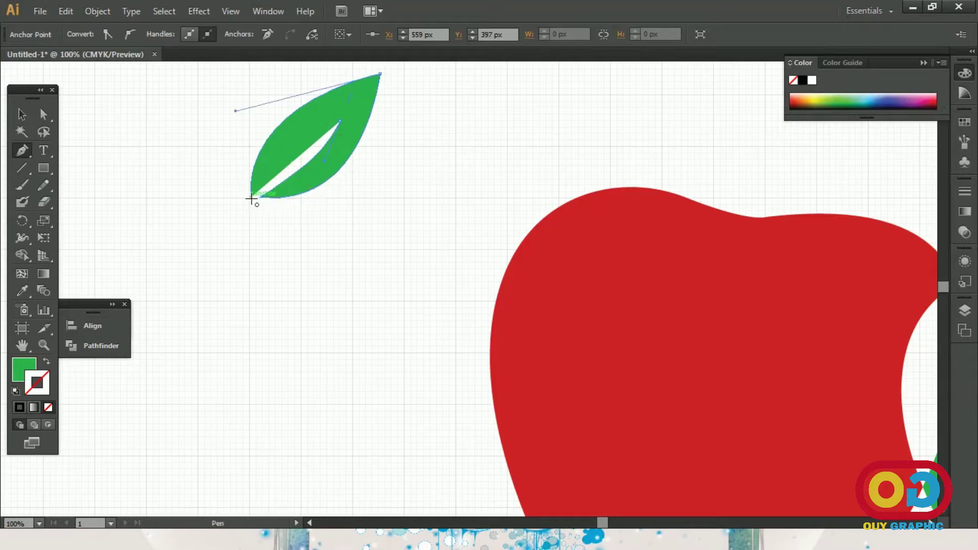
{"action": "left_click_drag", "start_coordinate": [259, 196], "coordinate": [230, 234]}
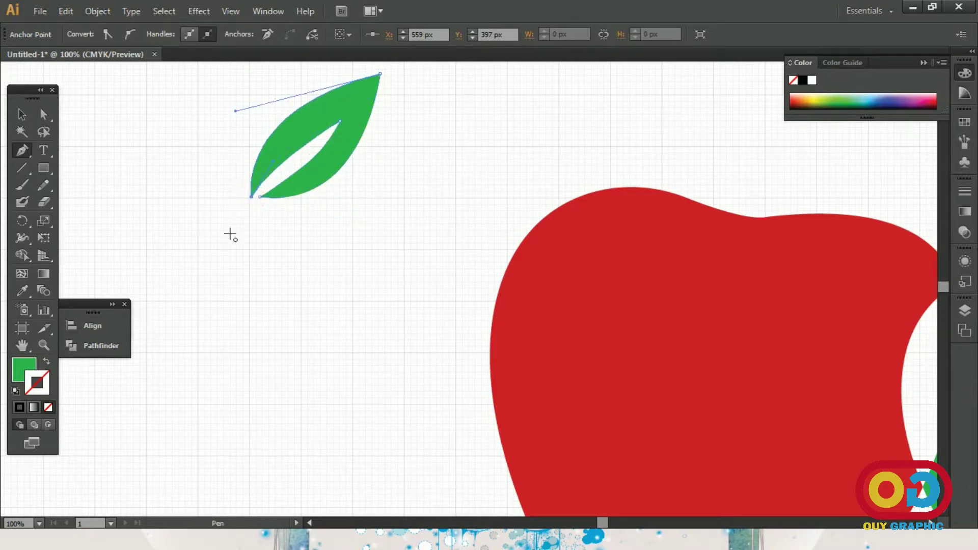
Nudge the leaf's bottom anchor slightly left with Direct Selection
{"action": "left_click", "coordinate": [43, 114]}
{"action": "left_click", "coordinate": [300, 250]}
{"action": "left_click_drag", "start_coordinate": [263, 201], "coordinate": [253, 198]}
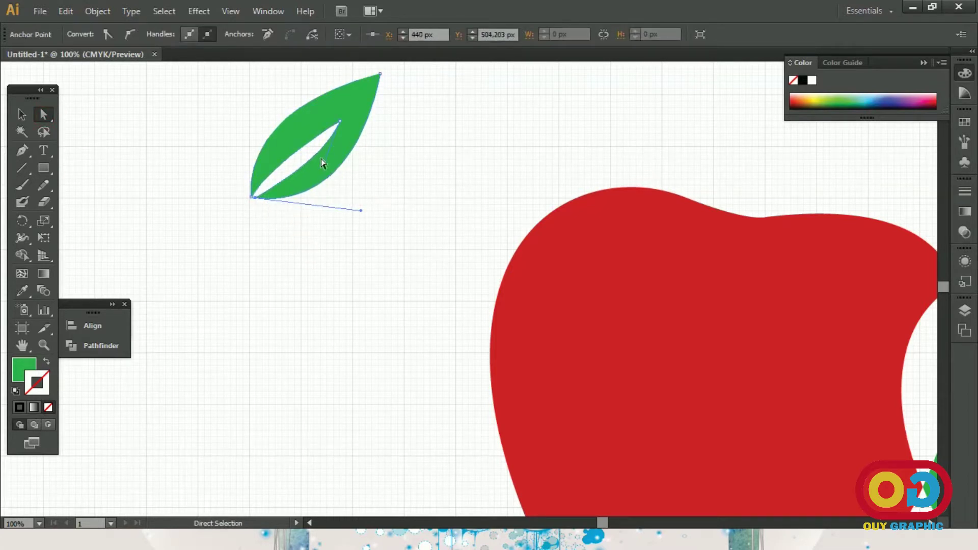
{"action": "left_click", "coordinate": [326, 255]}
Pen a second, smaller plain green leaf below the first
{"action": "left_click", "coordinate": [22, 149]}
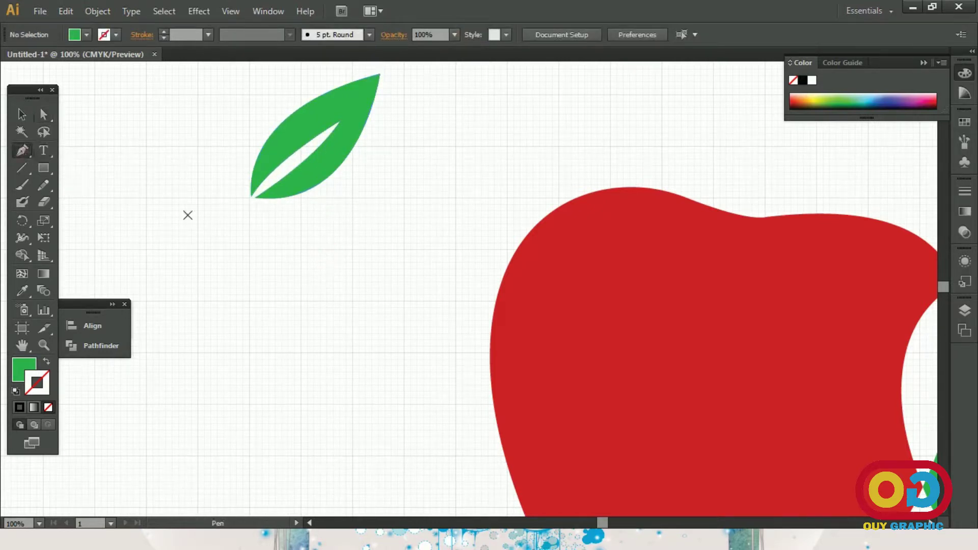
{"action": "left_click", "coordinate": [289, 287]}
{"action": "left_click_drag", "start_coordinate": [367, 213], "coordinate": [455, 197]}
{"action": "left_click", "coordinate": [366, 214]}
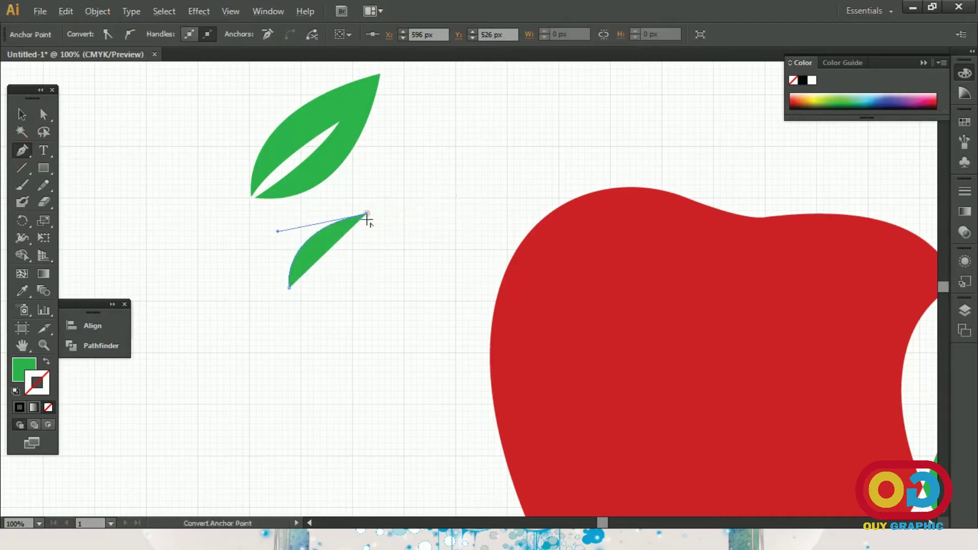
{"action": "left_click_drag", "start_coordinate": [289, 288], "coordinate": [217, 289]}
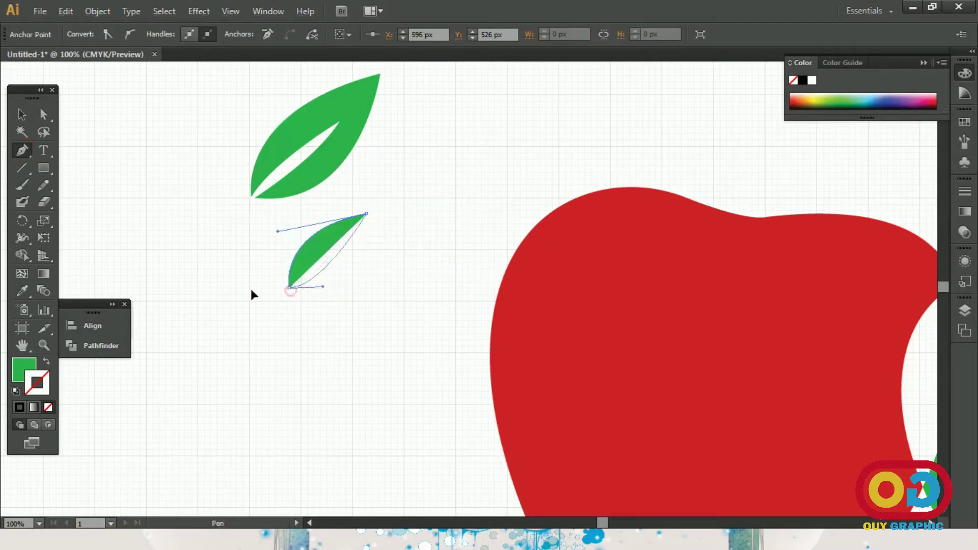
{"action": "left_click", "coordinate": [21, 114]}
Move both leaves above the red apple, rotating the small leaf about 90°
{"action": "left_click", "coordinate": [444, 238]}
{"action": "scroll", "coordinate": [444, 238], "scroll_direction": "down", "scroll_amount": 1}
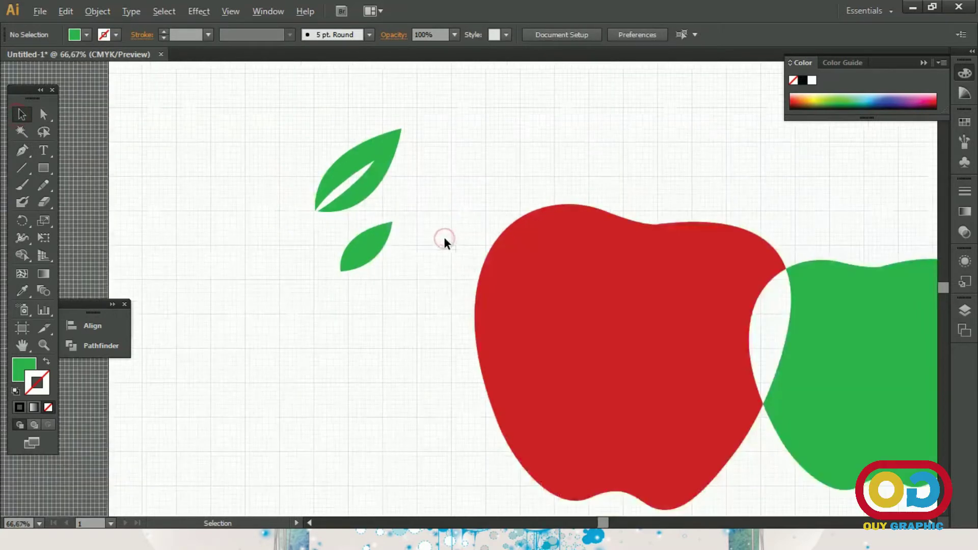
{"action": "left_click", "coordinate": [493, 206]}
{"action": "left_click_drag", "start_coordinate": [283, 173], "coordinate": [616, 174]}
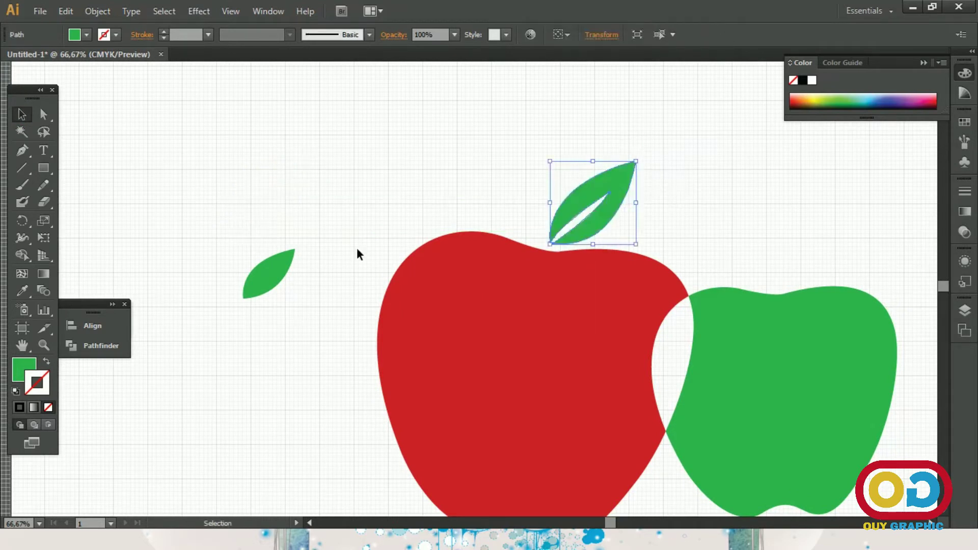
{"action": "mouse_move", "coordinate": [286, 262]}
{"action": "left_mouse_down"}
{"action": "mouse_move", "coordinate": [470, 183]}
{"action": "mouse_move", "coordinate": [504, 179]}
{"action": "mouse_move", "coordinate": [444, 155]}
{"action": "left_mouse_up"}
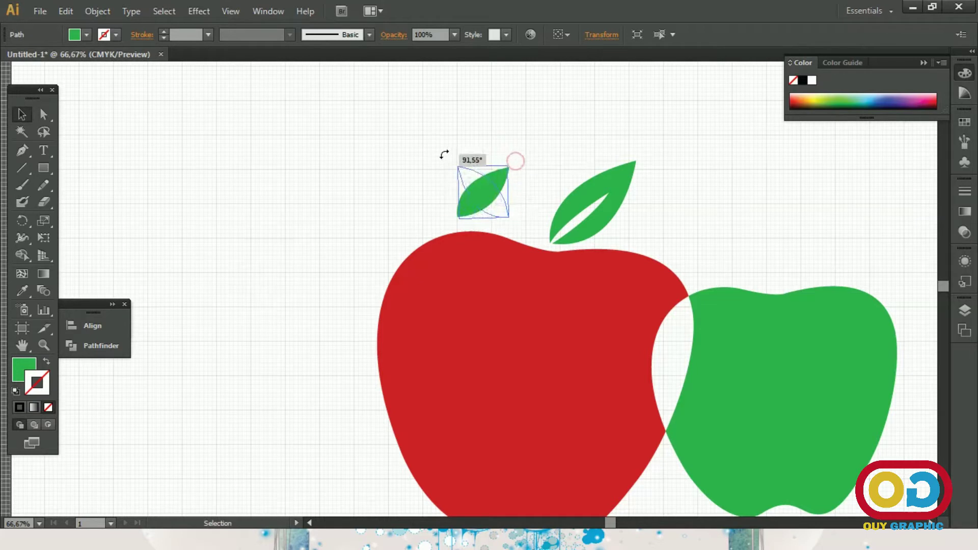
{"action": "left_click_drag", "start_coordinate": [477, 191], "coordinate": [513, 212]}
Tilt the leaf pair slightly clockwise and fine-tune the small leaf's position
{"action": "left_click", "coordinate": [743, 220]}
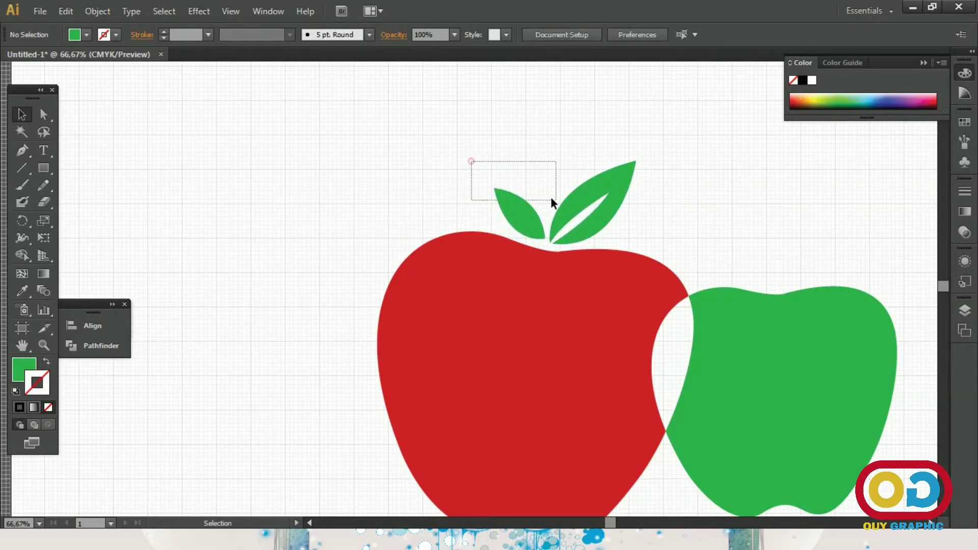
{"action": "left_click_drag", "start_coordinate": [471, 159], "coordinate": [632, 209]}
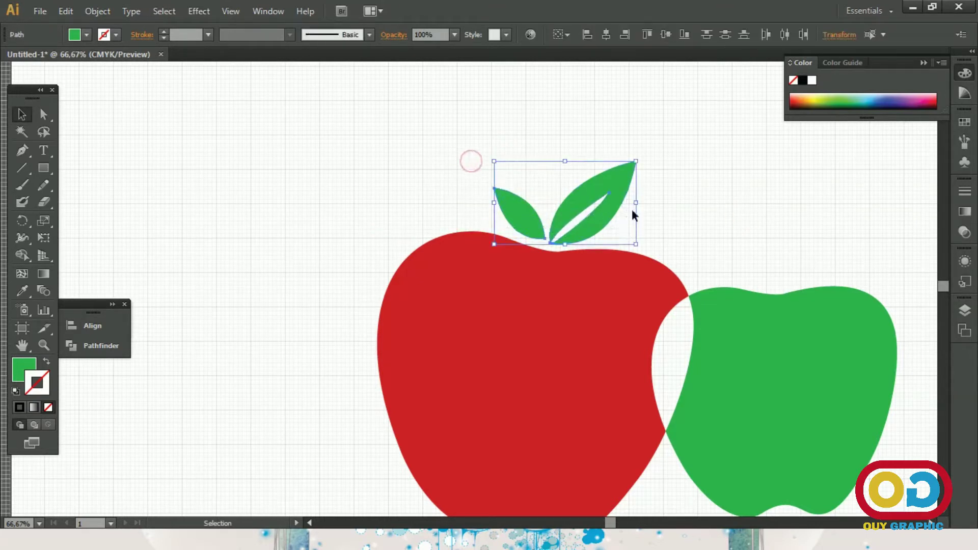
{"action": "left_click", "coordinate": [653, 164]}
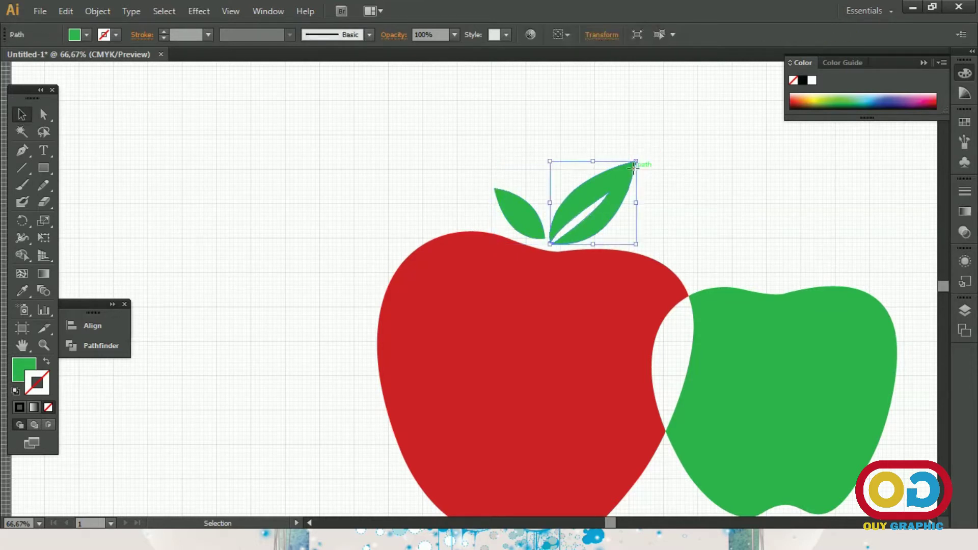
{"action": "left_click", "coordinate": [509, 212], "text": "shift"}
{"action": "left_click_drag", "start_coordinate": [643, 156], "coordinate": [621, 192]}
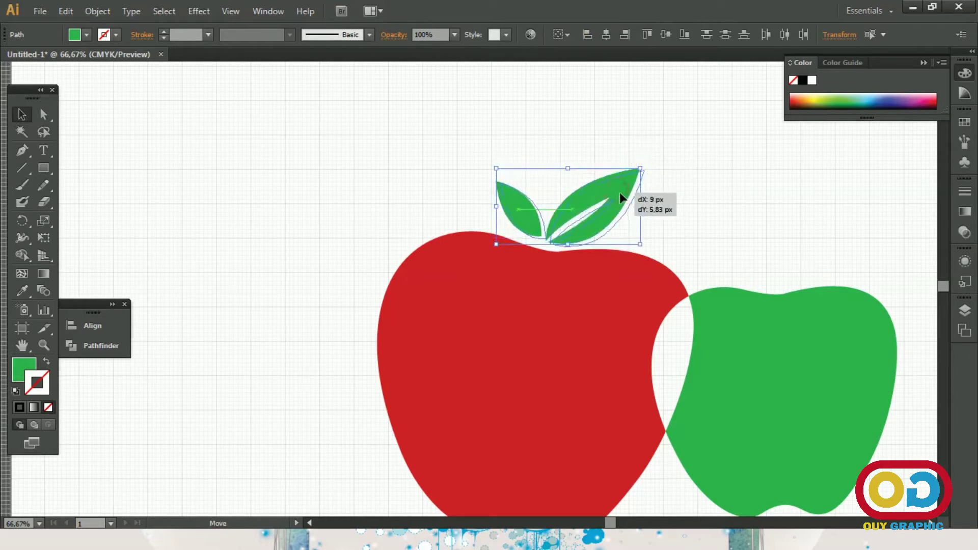
{"action": "left_click", "coordinate": [672, 195]}
{"action": "left_click", "coordinate": [542, 214]}
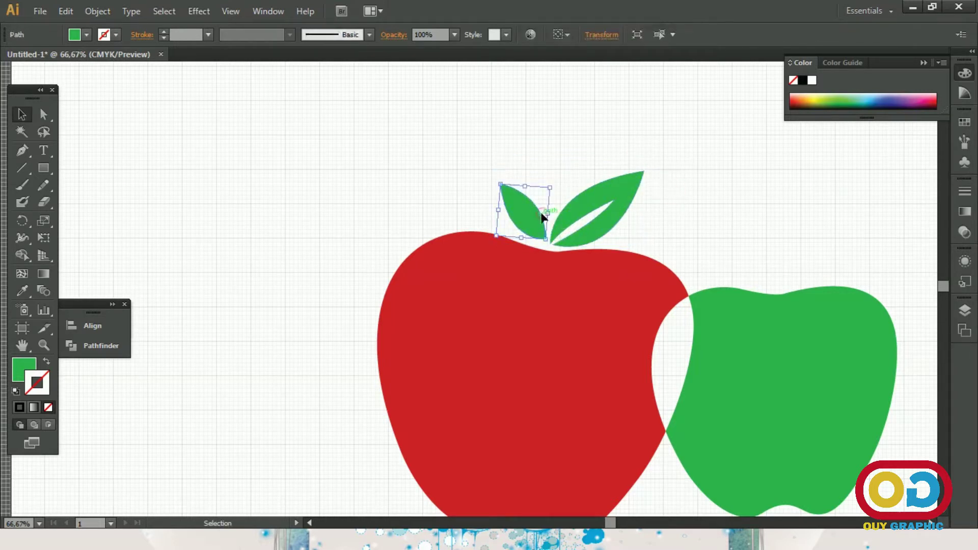
{"action": "left_click_drag", "start_coordinate": [533, 219], "coordinate": [536, 221]}
{"action": "left_click", "coordinate": [694, 235]}
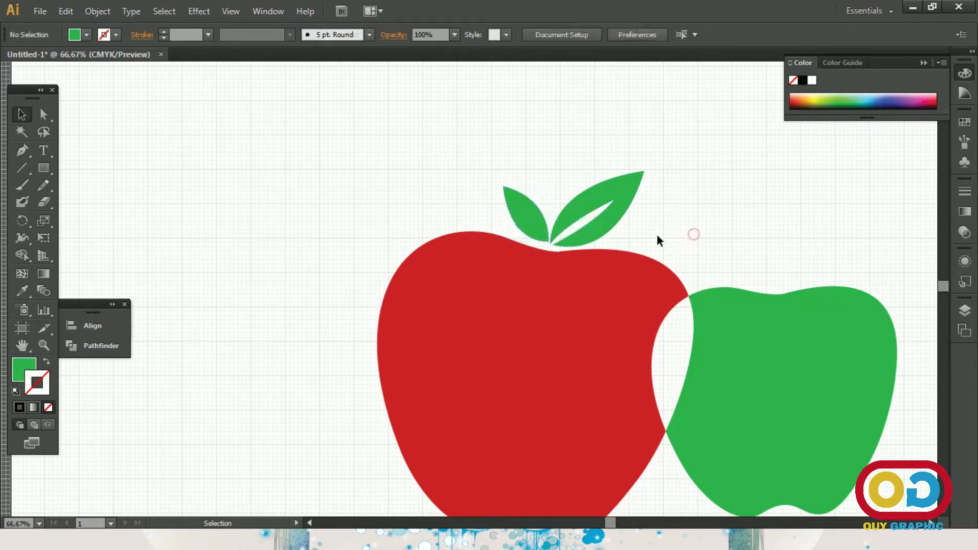
Copy the leaf pair, Paste in Front, and drag the copy onto the green apple
{"action": "key", "text": "ctrl+minus"}
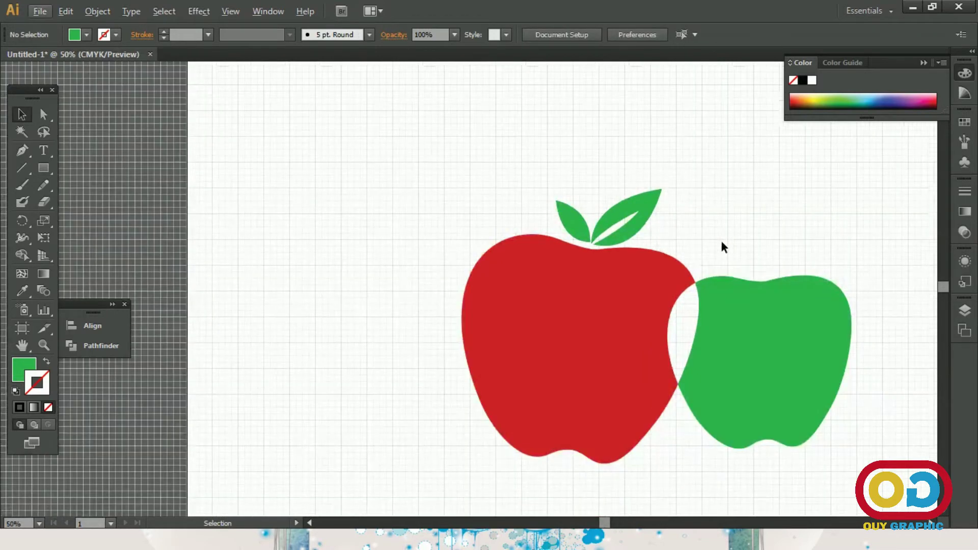
{"action": "left_click_drag", "start_coordinate": [439, 185], "coordinate": [537, 225]}
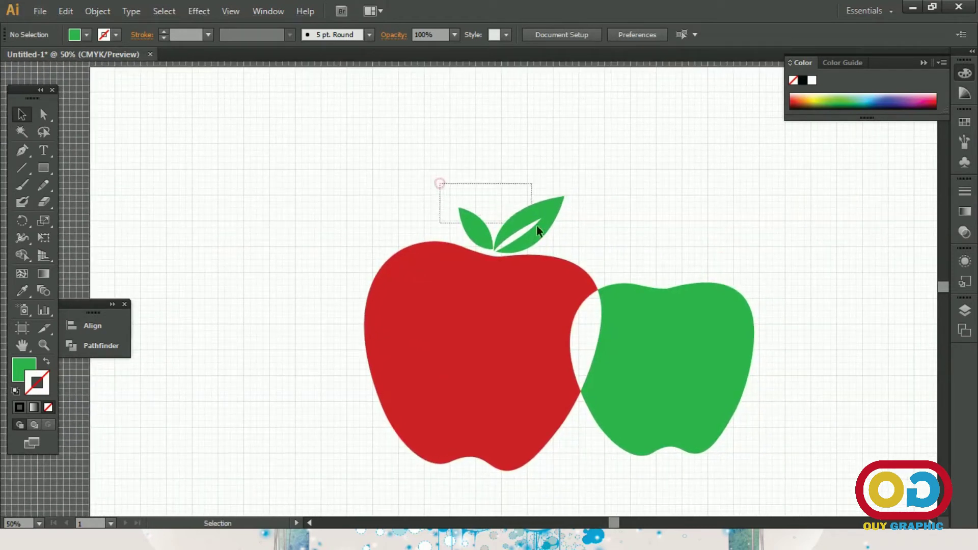
{"action": "left_click", "coordinate": [76, 13]}
{"action": "left_click", "coordinate": [92, 80]}
{"action": "left_click", "coordinate": [66, 11]}
{"action": "left_click", "coordinate": [104, 113]}
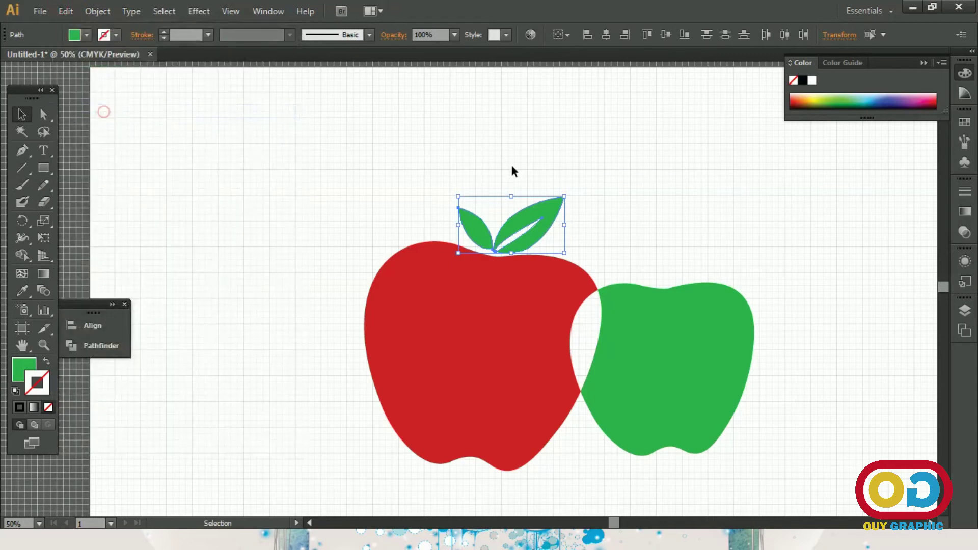
{"action": "left_click_drag", "start_coordinate": [529, 209], "coordinate": [693, 234]}
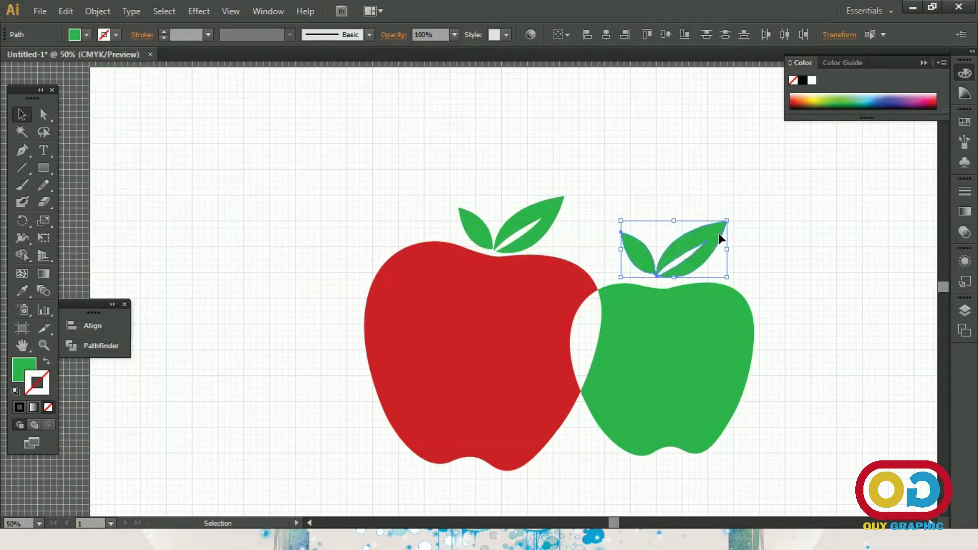
Reflect the copied leaf pair vertically via Transform > Reflect
{"action": "right_click", "coordinate": [717, 237]}
{"action": "mouse_move", "coordinate": [760, 407]}
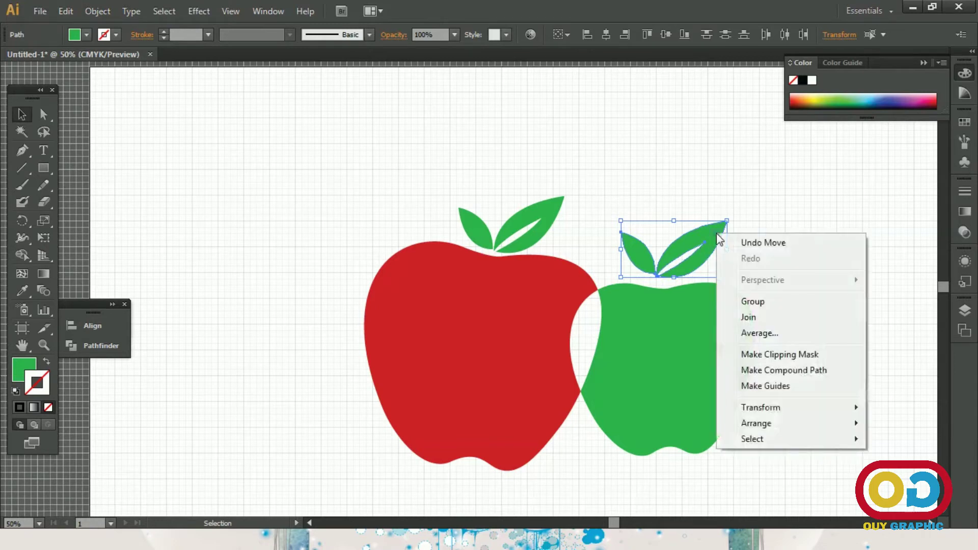
{"action": "left_click", "coordinate": [771, 404]}
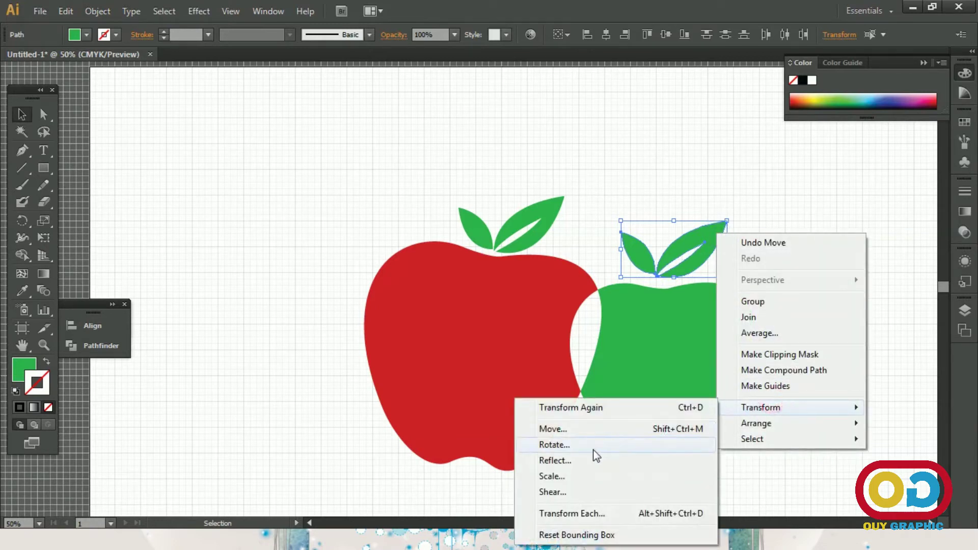
{"action": "left_click", "coordinate": [580, 459]}
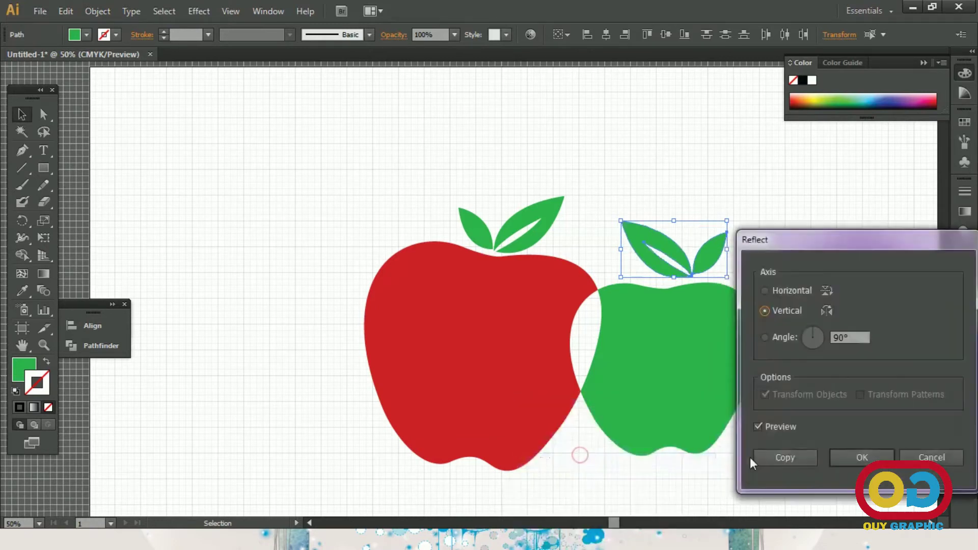
{"action": "left_click", "coordinate": [853, 462]}
Shrink the mirrored leaves and seat them on the green apple's top, shifted 12 px right
{"action": "left_click_drag", "start_coordinate": [667, 253], "coordinate": [644, 258]}
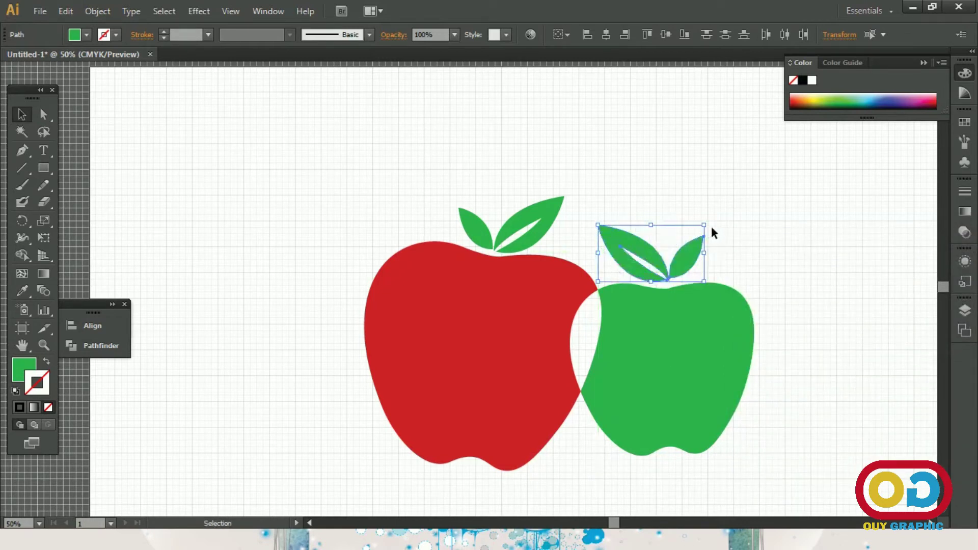
{"action": "left_click_drag", "start_coordinate": [706, 224], "coordinate": [684, 235]}
{"action": "scroll", "coordinate": [701, 243], "scroll_direction": "up", "scroll_amount": 1}
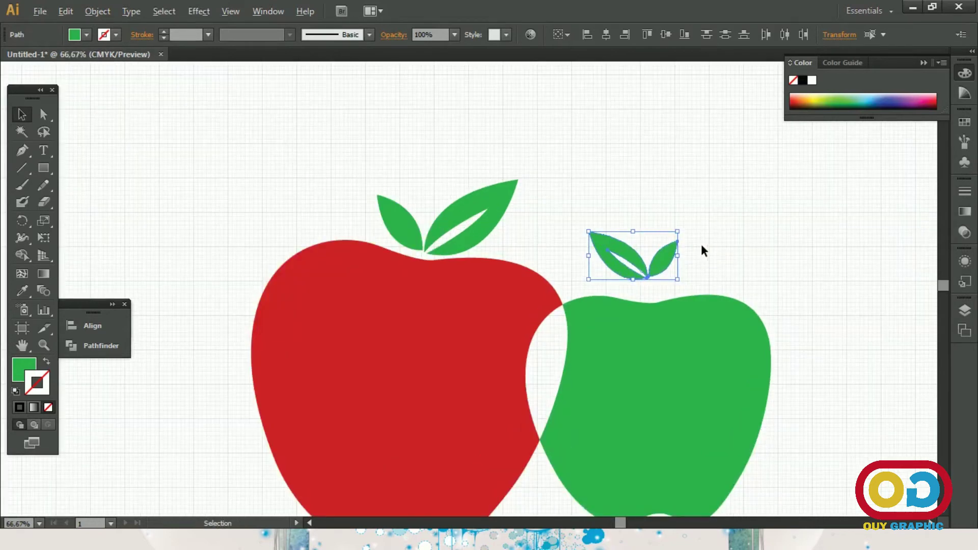
{"action": "left_click_drag", "start_coordinate": [659, 267], "coordinate": [658, 288]}
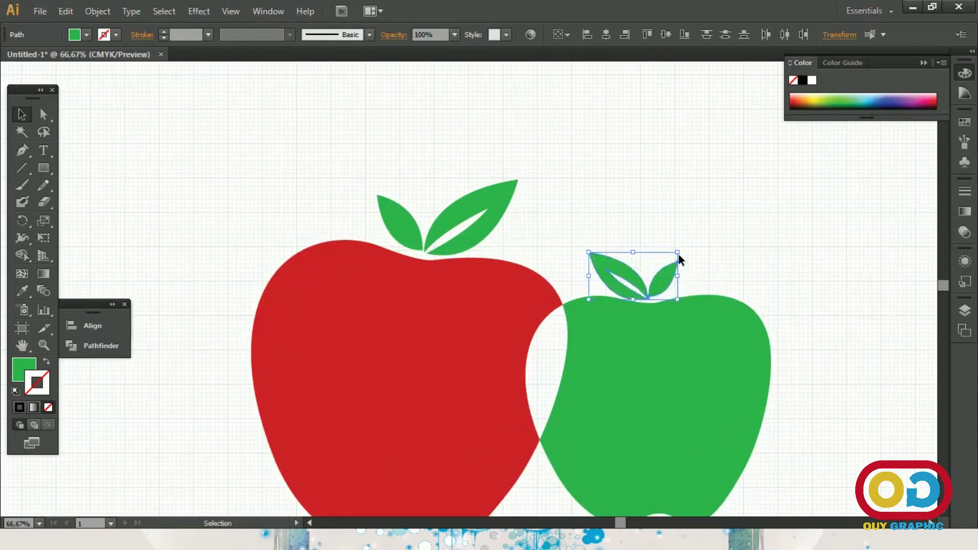
{"action": "left_click_drag", "start_coordinate": [661, 279], "coordinate": [668, 285]}
{"action": "left_click", "coordinate": [726, 245]}
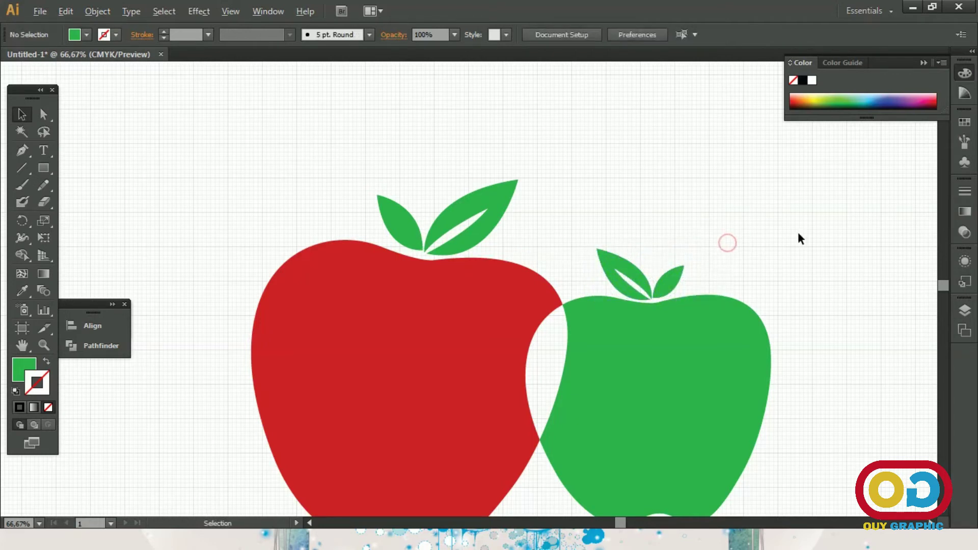
{"action": "scroll", "coordinate": [798, 235], "scroll_direction": "down", "scroll_amount": 1}
Nudge the green apple's leaves slightly right and down, then deselect them
{"action": "mouse_move", "coordinate": [478, 174]}
{"action": "left_mouse_down"}
{"action": "mouse_move", "coordinate": [562, 213]}
{"action": "mouse_move", "coordinate": [590, 183]}
{"action": "mouse_move", "coordinate": [568, 204]}
{"action": "left_mouse_up"}
{"action": "key", "text": "Right"}
{"action": "key", "text": "Right"}
{"action": "key", "text": "Down"}
{"action": "key", "text": "Down"}
{"action": "left_click", "coordinate": [626, 208]}
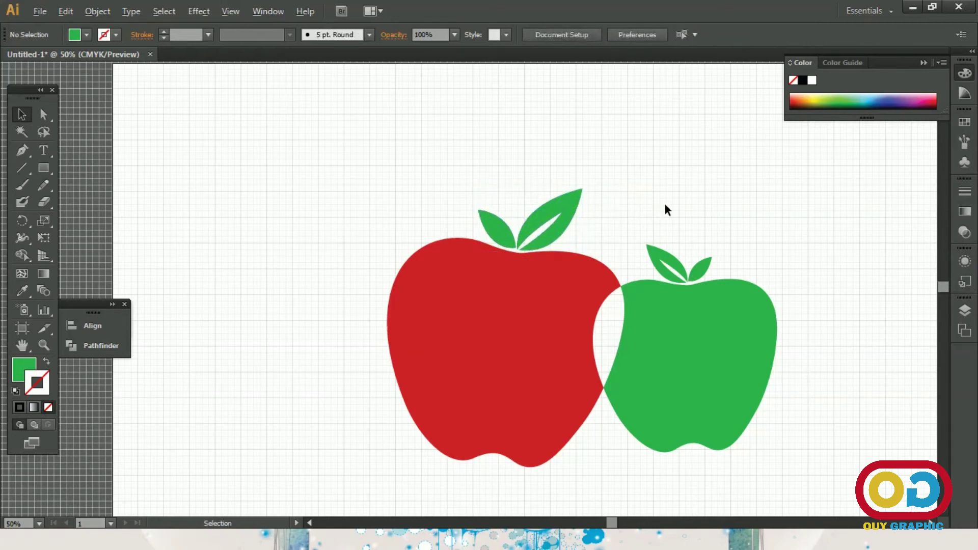
Bring the whole artboard into view and hide the grid via View > Hide Grid
{"action": "scroll", "coordinate": [668, 209], "scroll_direction": "down", "scroll_amount": 1}
{"action": "left_click_drag", "start_coordinate": [706, 249], "coordinate": [677, 235]}
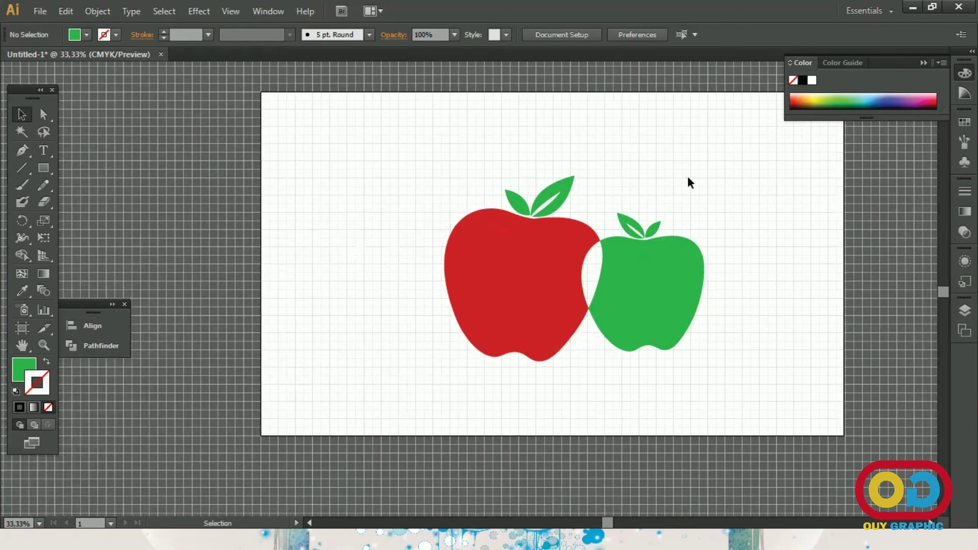
{"action": "left_click", "coordinate": [230, 10]}
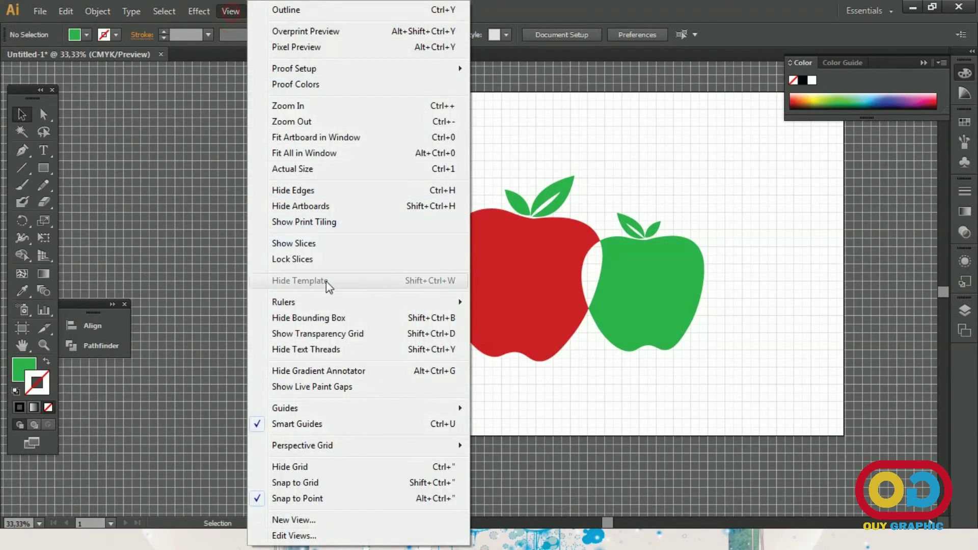
{"action": "left_click", "coordinate": [300, 467]}
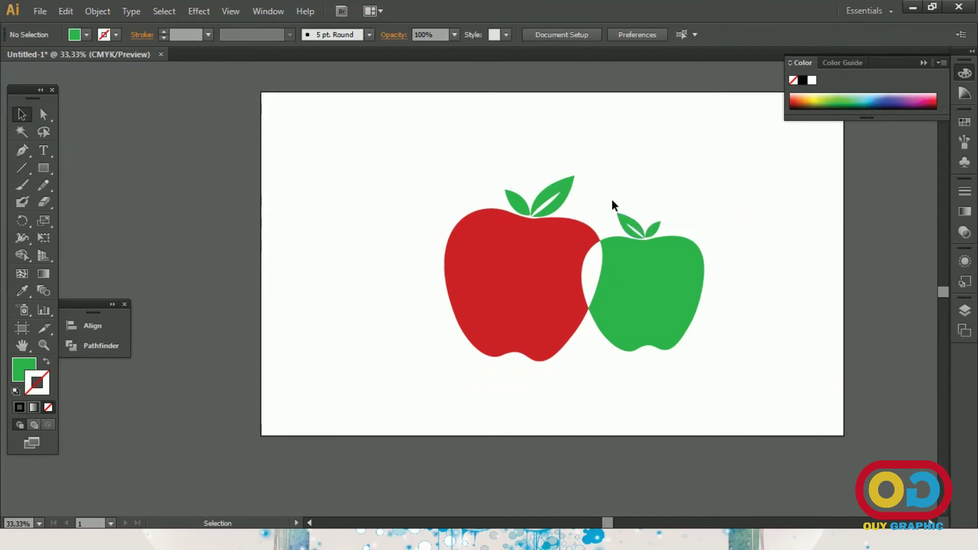
Eyedrop the red apple's colour onto the green apple's small leaves
{"action": "left_click_drag", "start_coordinate": [656, 229], "coordinate": [660, 231]}
{"action": "left_click", "coordinate": [22, 291]}
{"action": "left_click", "coordinate": [540, 220]}
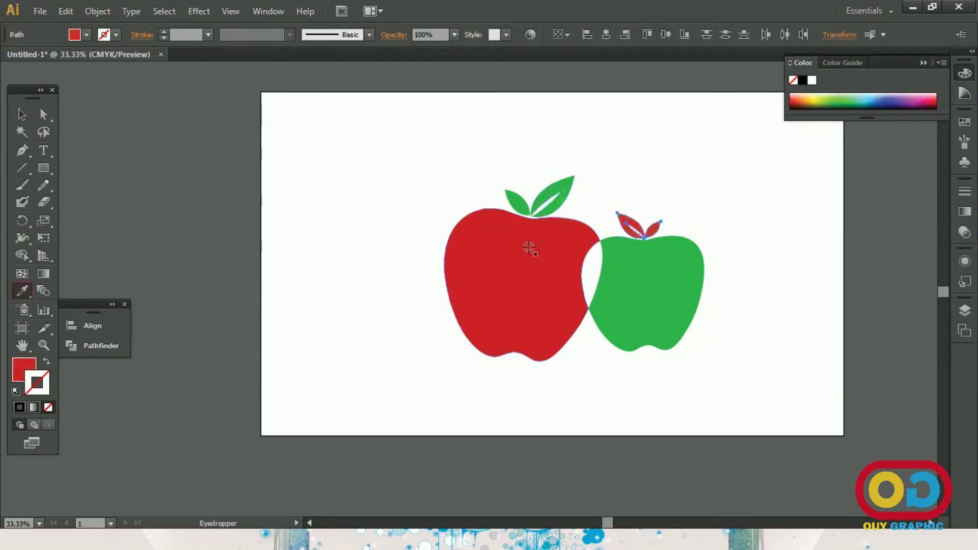
{"action": "key", "text": "v"}
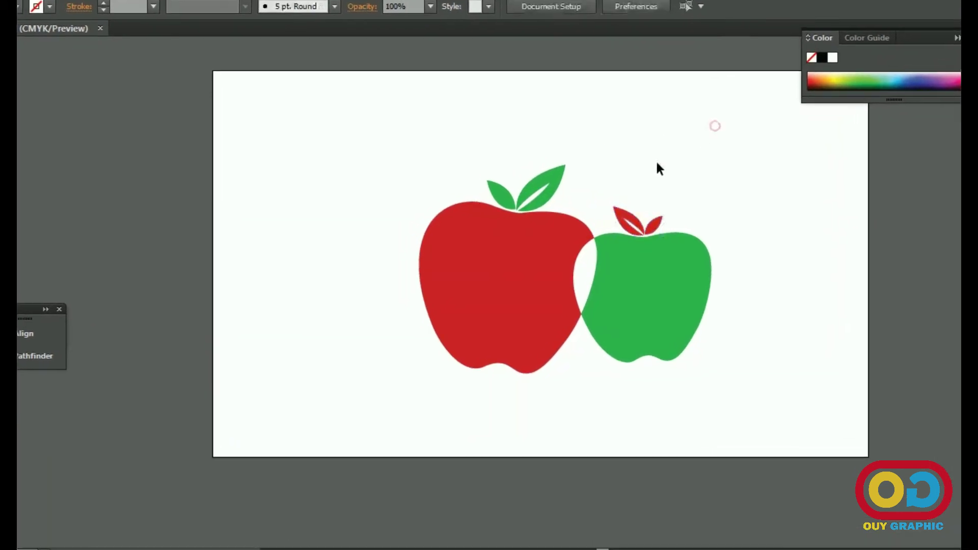